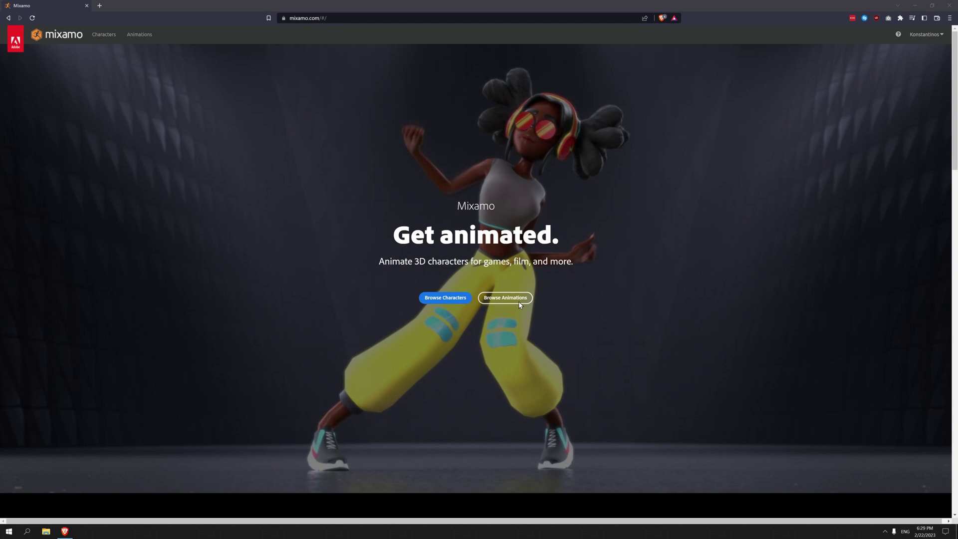
Browse Characters from the Mixamo landing page to open the character library grid.
{"action": "left_click", "coordinate": [450, 301]}
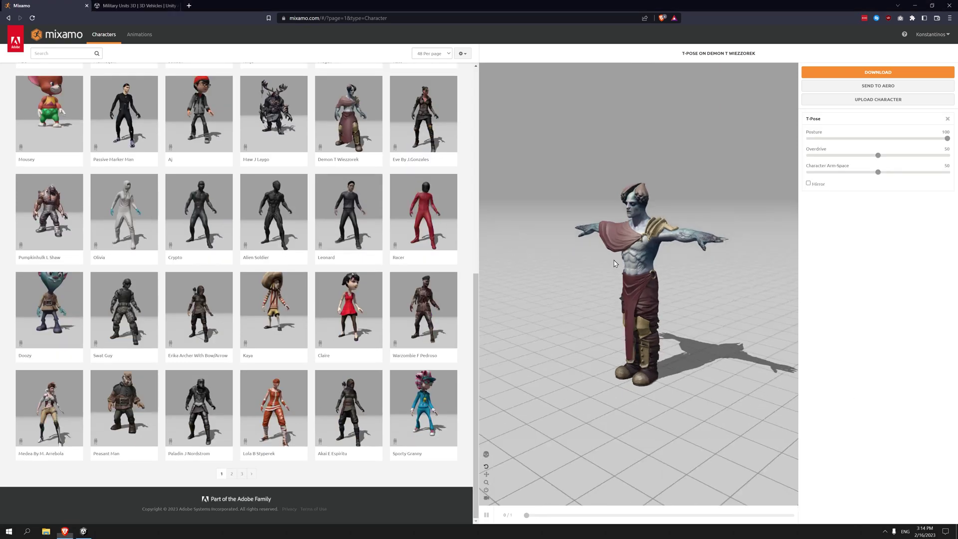
Load the Vanguard character in the Mixamo viewer, then switch to the Animations library.
{"action": "scroll", "coordinate": [329, 224], "scroll_direction": "up", "scroll_amount": 7}
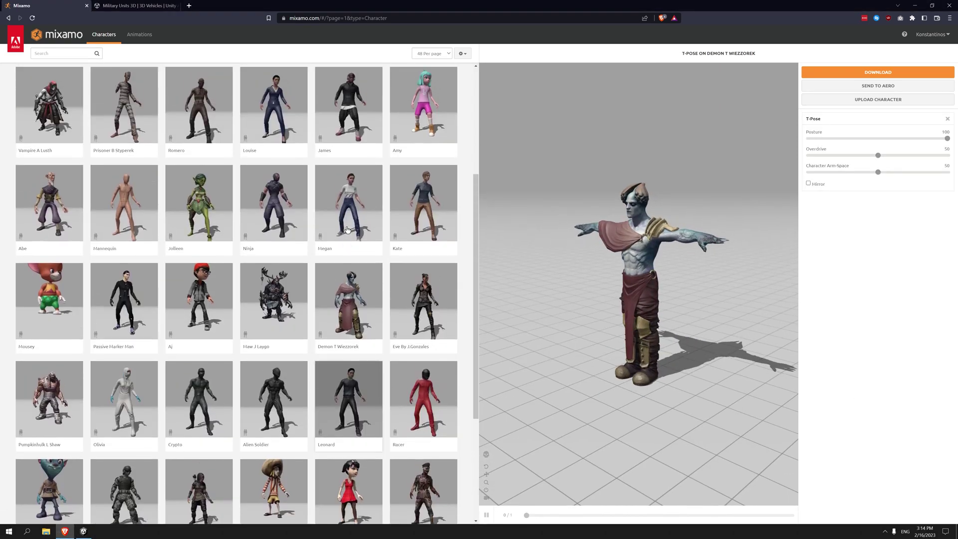
{"action": "scroll", "coordinate": [329, 224], "scroll_direction": "down", "scroll_amount": 7}
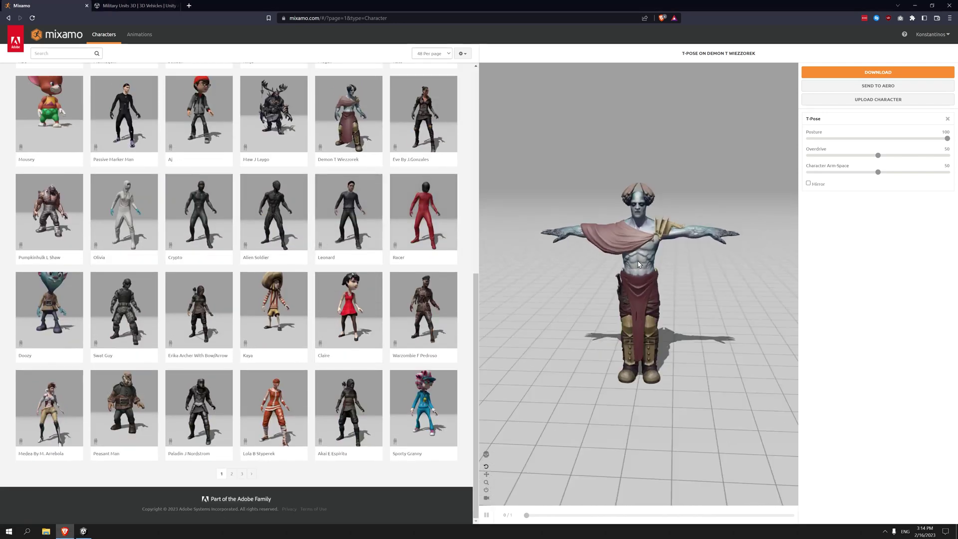
{"action": "scroll", "coordinate": [348, 230], "scroll_direction": "up", "scroll_amount": 4}
{"action": "scroll", "coordinate": [348, 229], "scroll_direction": "up", "scroll_amount": 4}
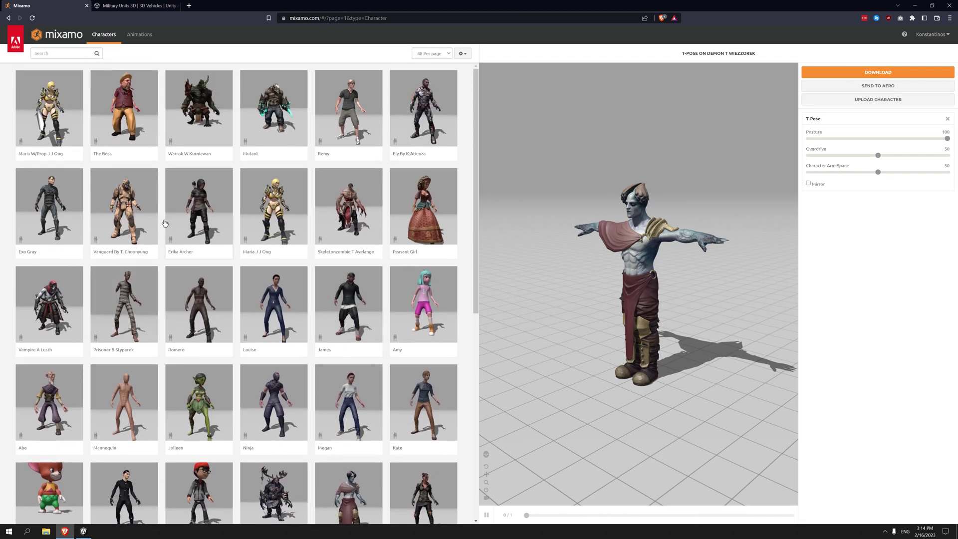
{"action": "left_click", "coordinate": [128, 212]}
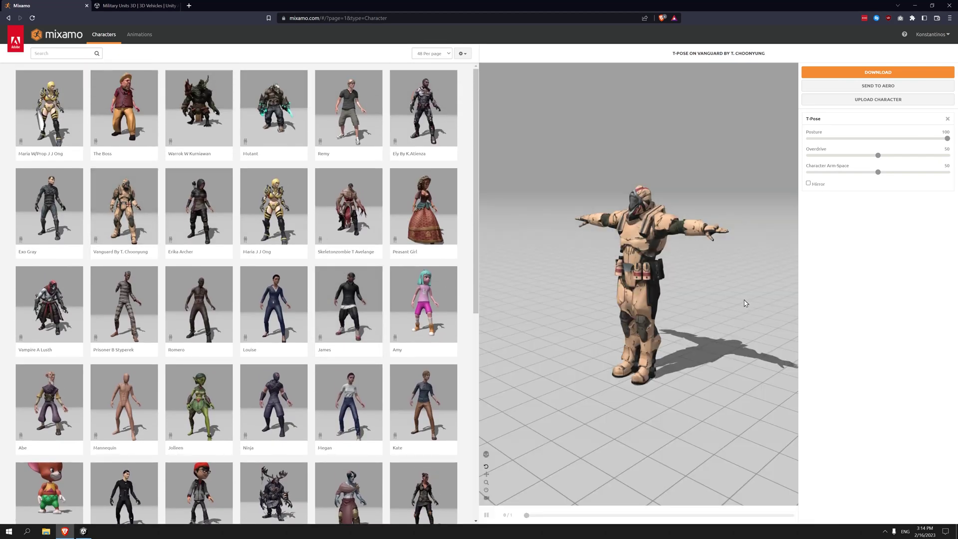
{"action": "left_click_drag", "start_coordinate": [735, 301], "coordinate": [753, 293]}
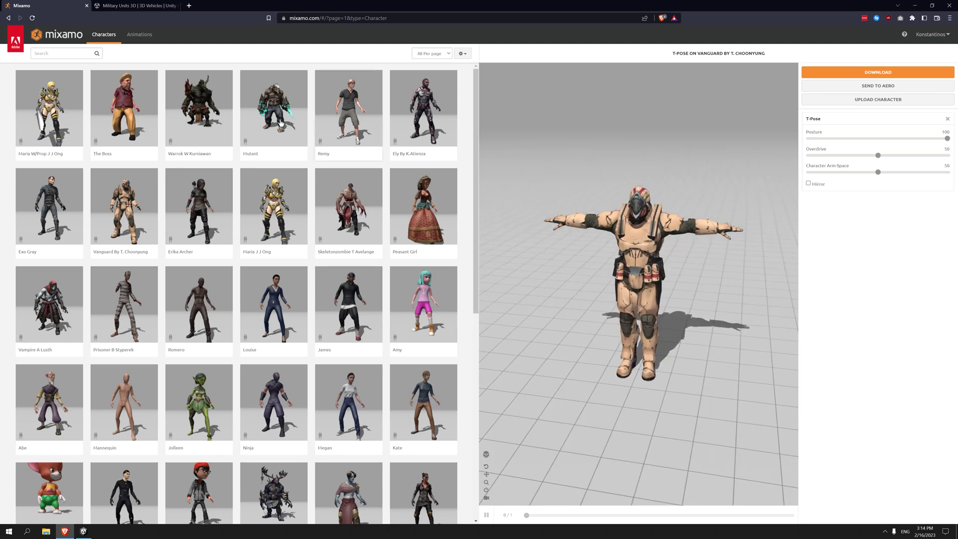
{"action": "left_click", "coordinate": [129, 40]}
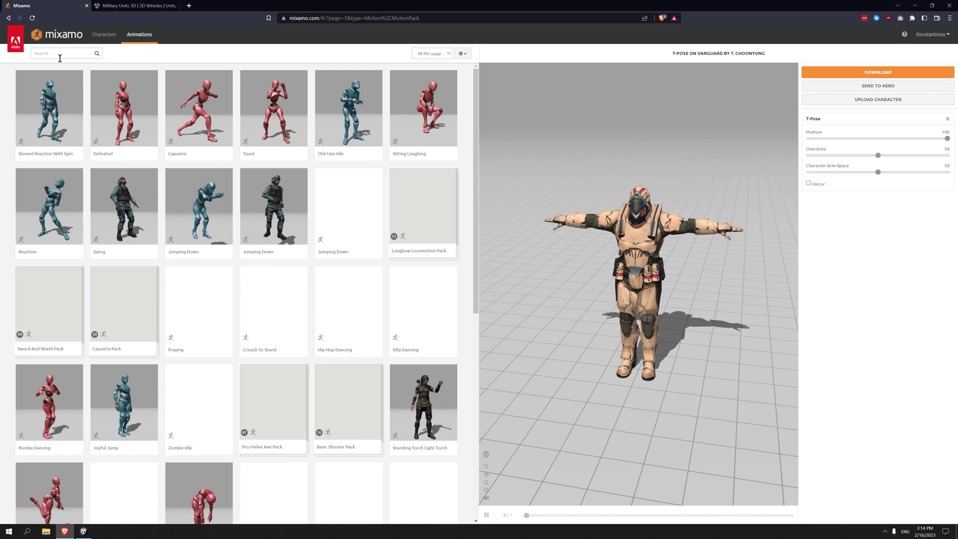
Search 'tpose' and download the Vanguard T-Pose as FBX Binary.
{"action": "left_click", "coordinate": [60, 57]}
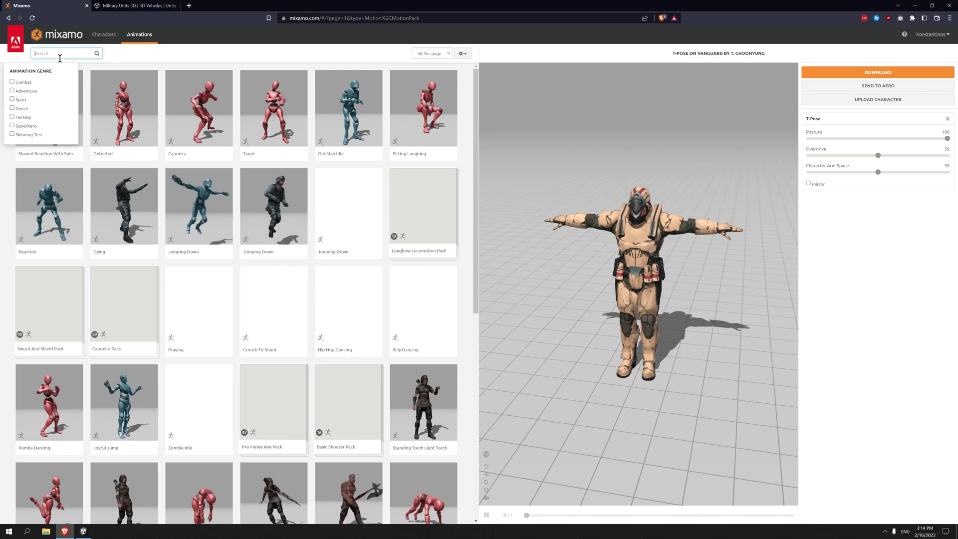
{"action": "type", "text": "tpose"}
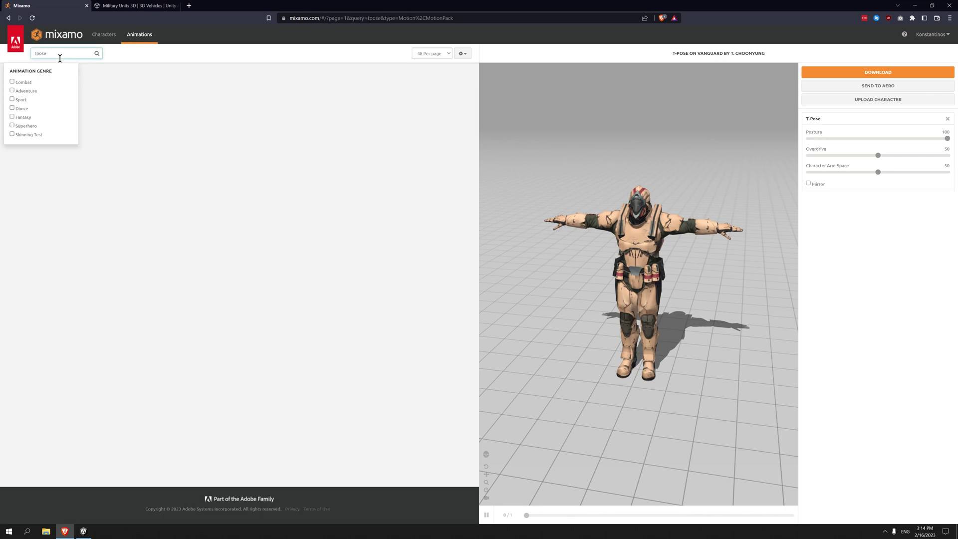
{"action": "key", "text": "Return"}
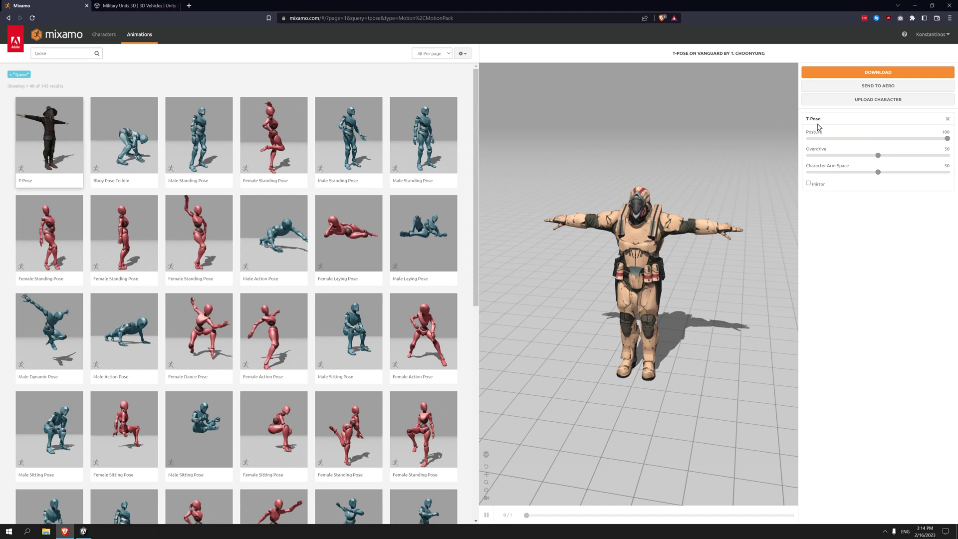
{"action": "left_click", "coordinate": [853, 75]}
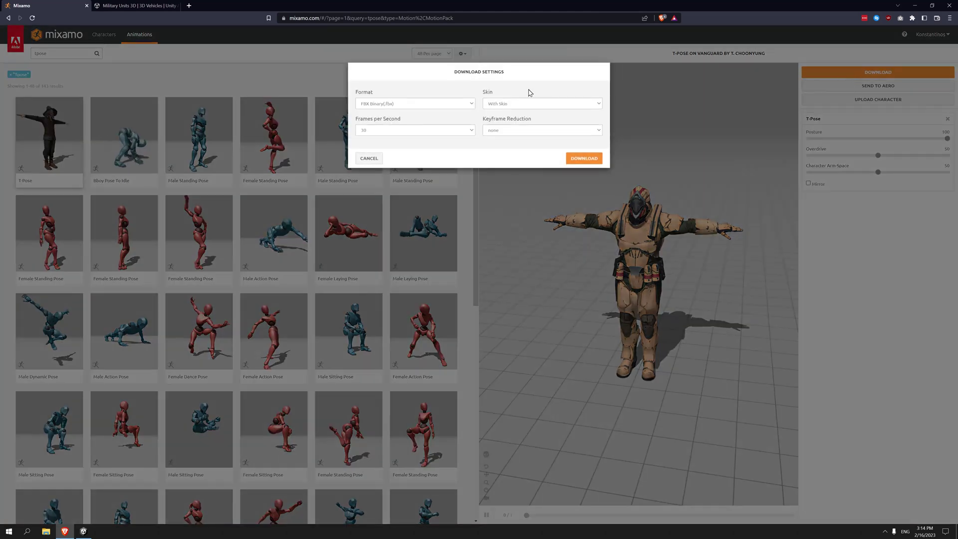
{"action": "left_click", "coordinate": [392, 105]}
{"action": "left_click", "coordinate": [395, 114]}
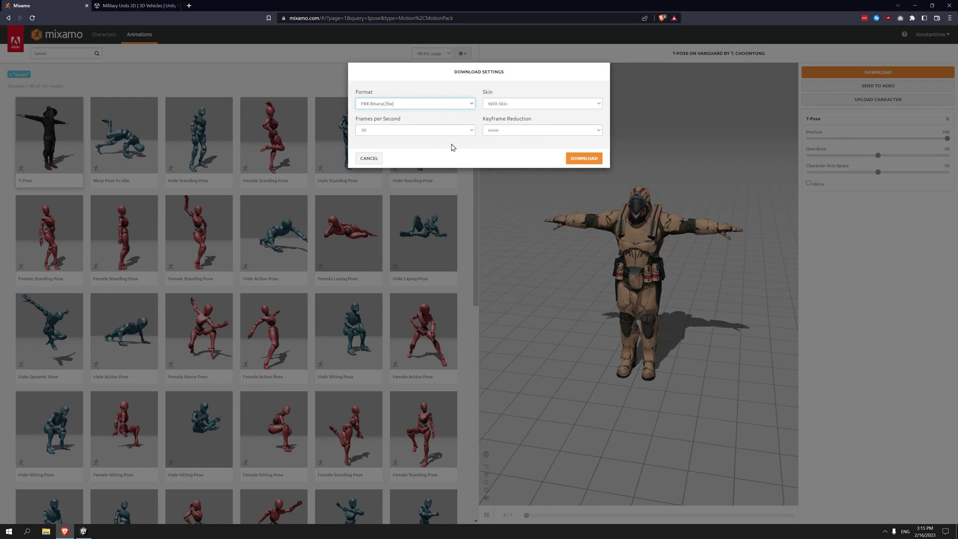
{"action": "left_click", "coordinate": [575, 158]}
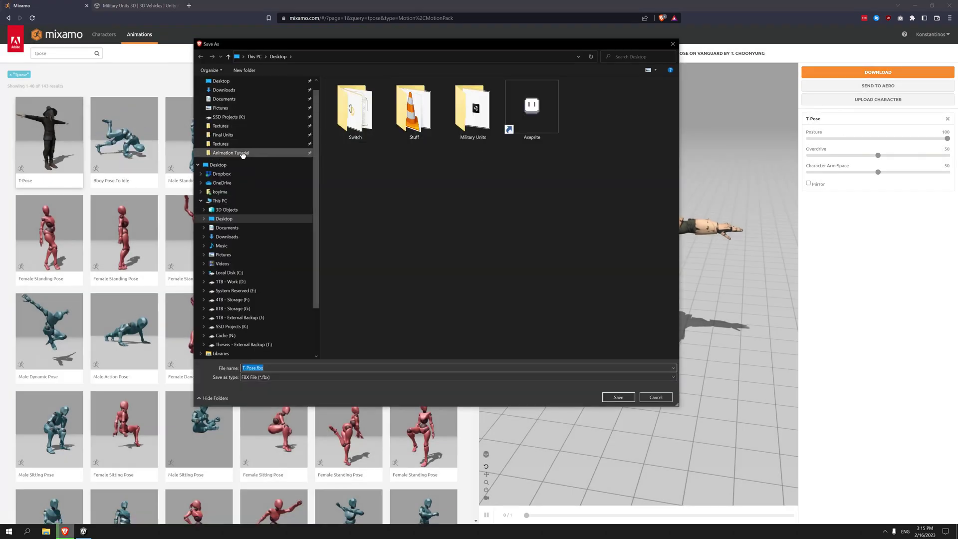
Save the download as Vanguard_TPose.fbx in the Animation Tutorial project's Assets folder.
{"action": "left_click", "coordinate": [243, 154]}
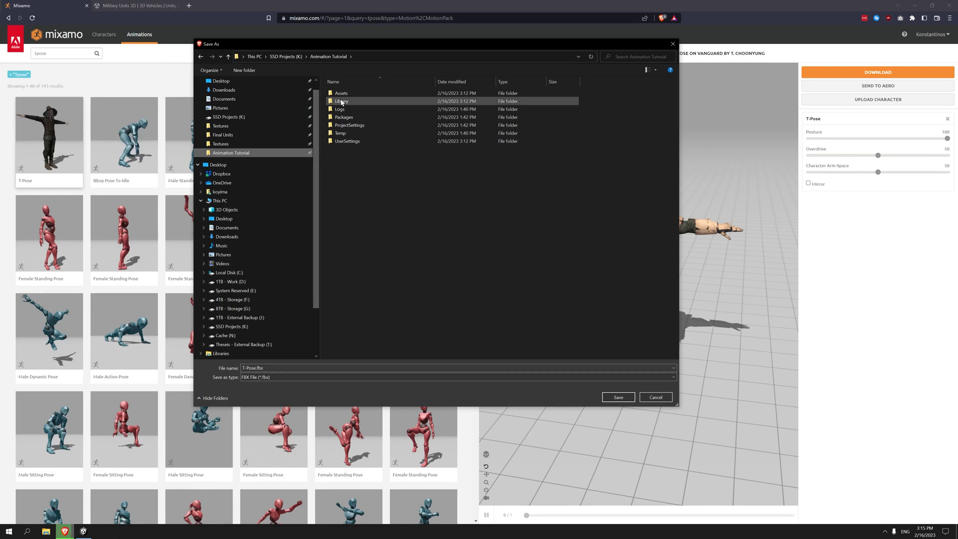
{"action": "double_click", "coordinate": [340, 94]}
{"action": "left_click", "coordinate": [275, 368]}
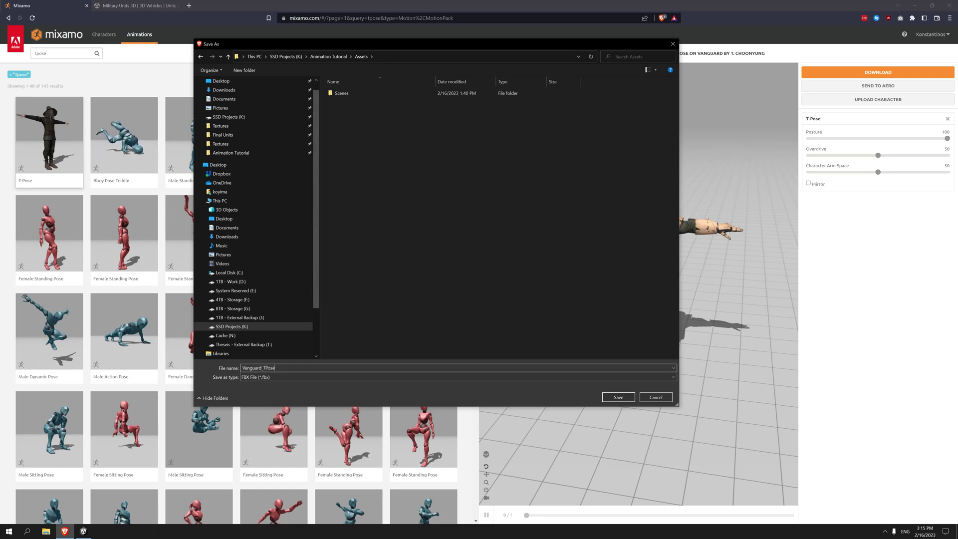
{"action": "left_click", "coordinate": [611, 399]}
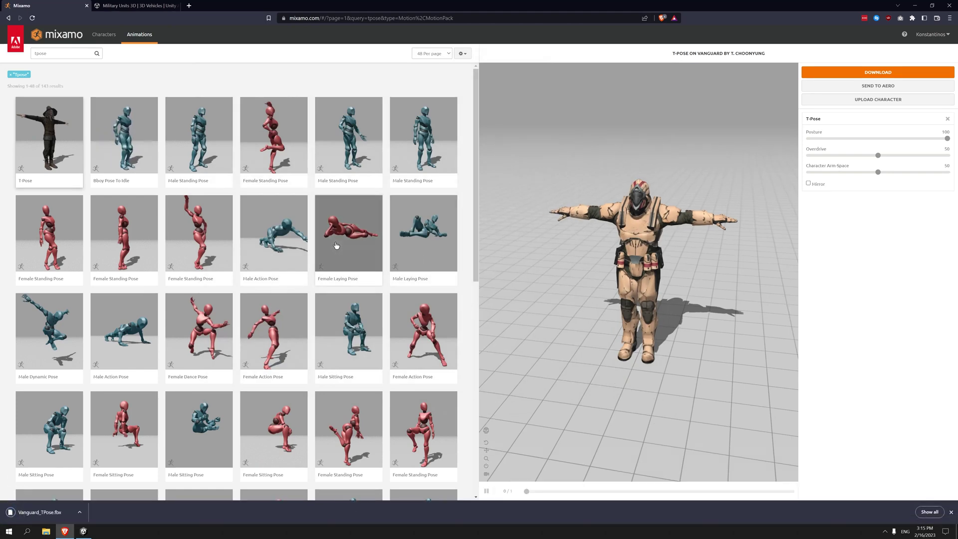
Search 'running' and preview the Running animation on Vanguard with In Place ticked.
{"action": "left_click", "coordinate": [76, 55]}
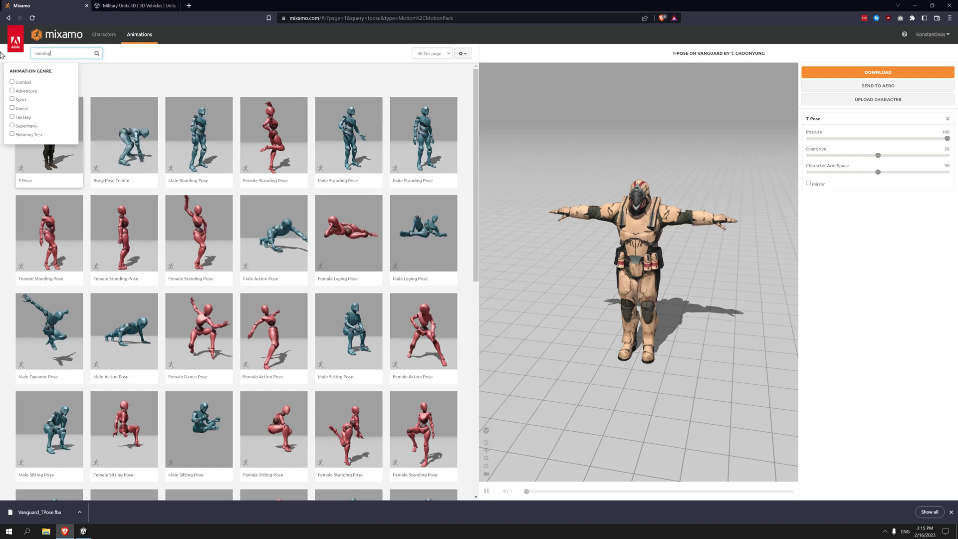
{"action": "type", "text": "running"}
{"action": "key", "text": "Return"}
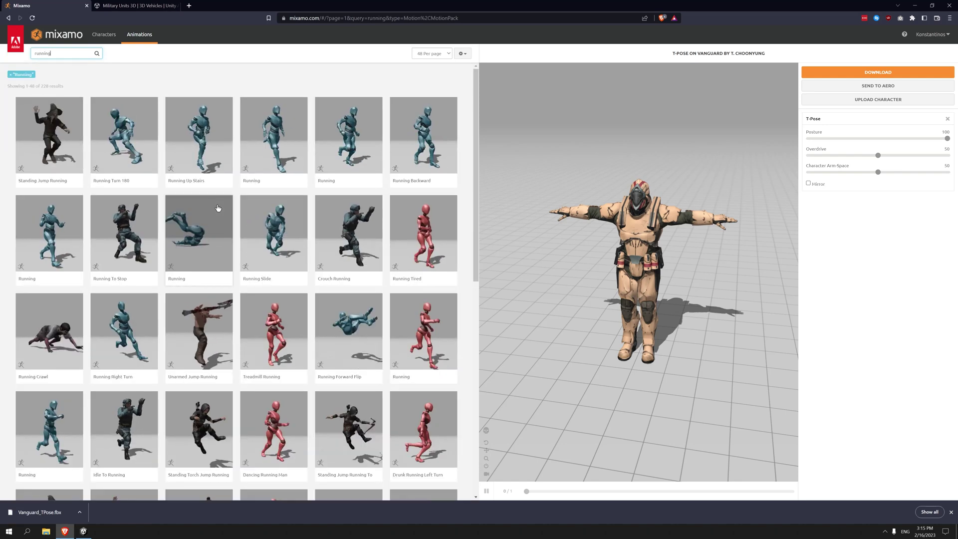
{"action": "left_click", "coordinate": [282, 141]}
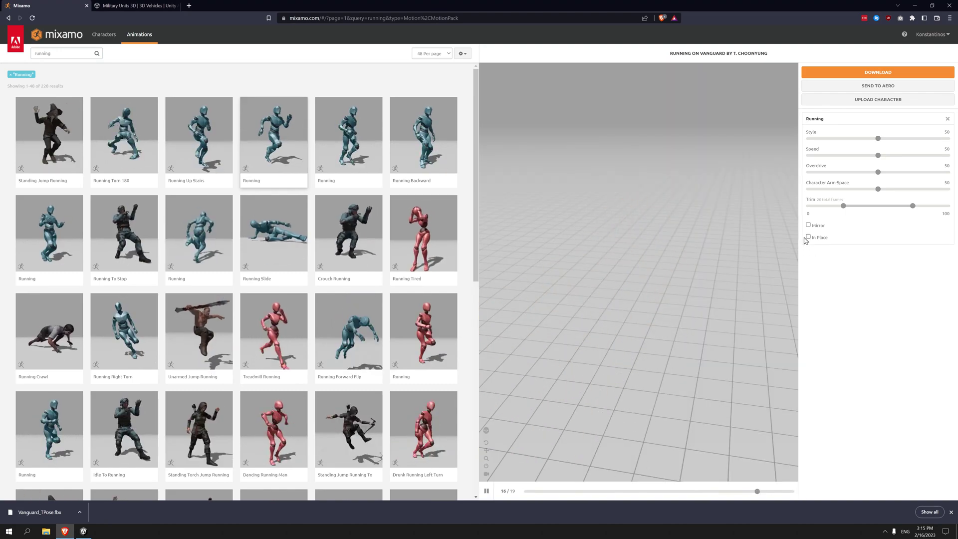
{"action": "left_click", "coordinate": [808, 237]}
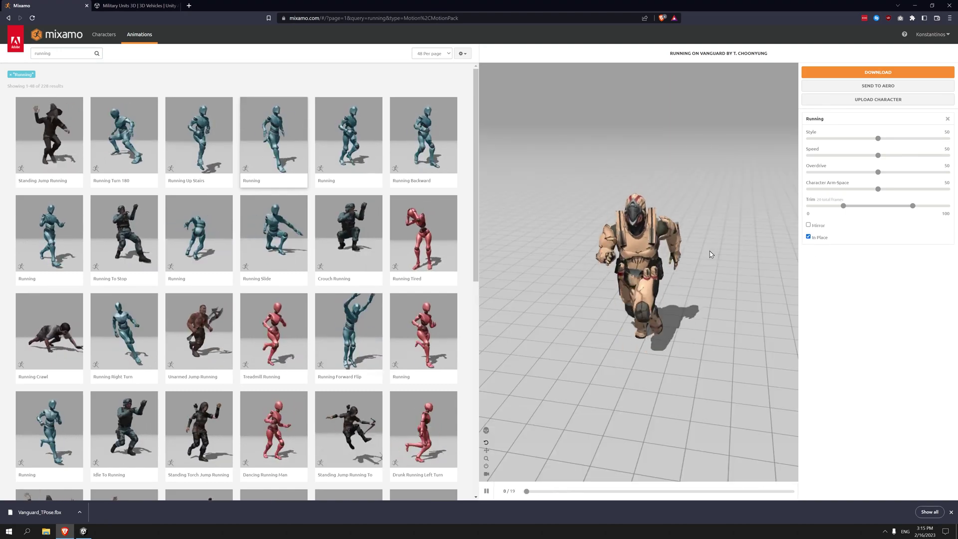
{"action": "left_click_drag", "start_coordinate": [712, 254], "coordinate": [657, 262]}
Download the in-place Running animation and save it as Vanguard_Running.fbx in Assets.
{"action": "left_click", "coordinate": [876, 73]}
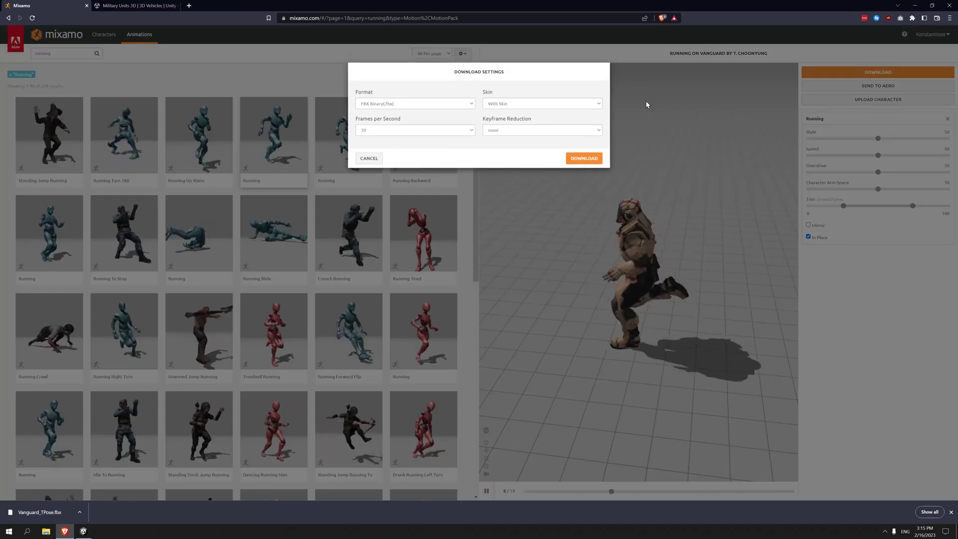
{"action": "left_click", "coordinate": [574, 158]}
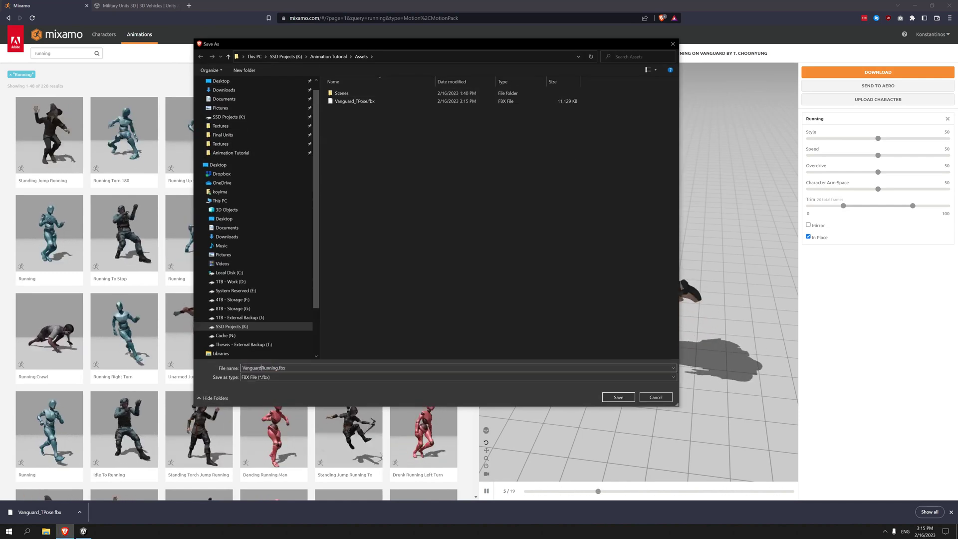
{"action": "left_click", "coordinate": [619, 398]}
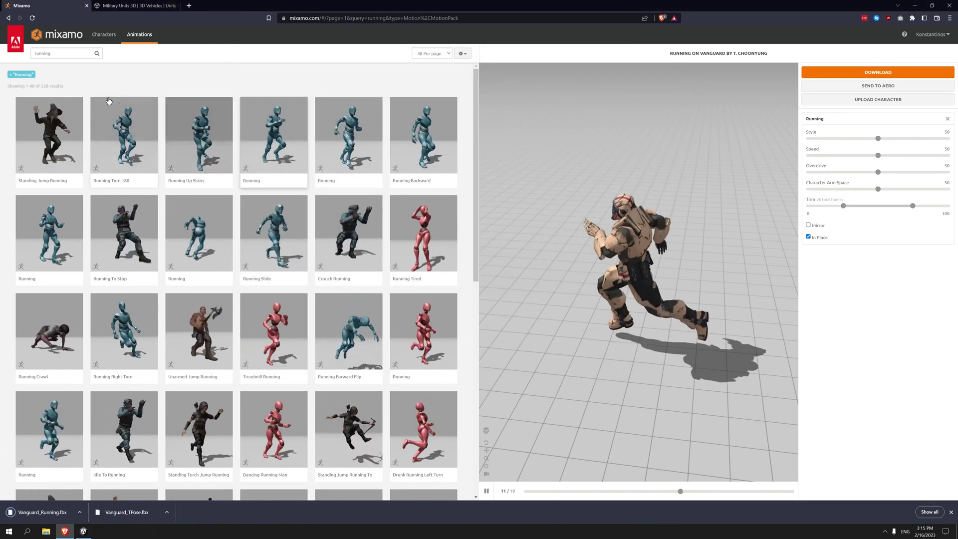
Search 'idle' and pick the first-row Idle animation on Vanguard.
{"action": "triple_click", "coordinate": [63, 54]}
{"action": "type", "text": "idle"}
{"action": "key", "text": "Return"}
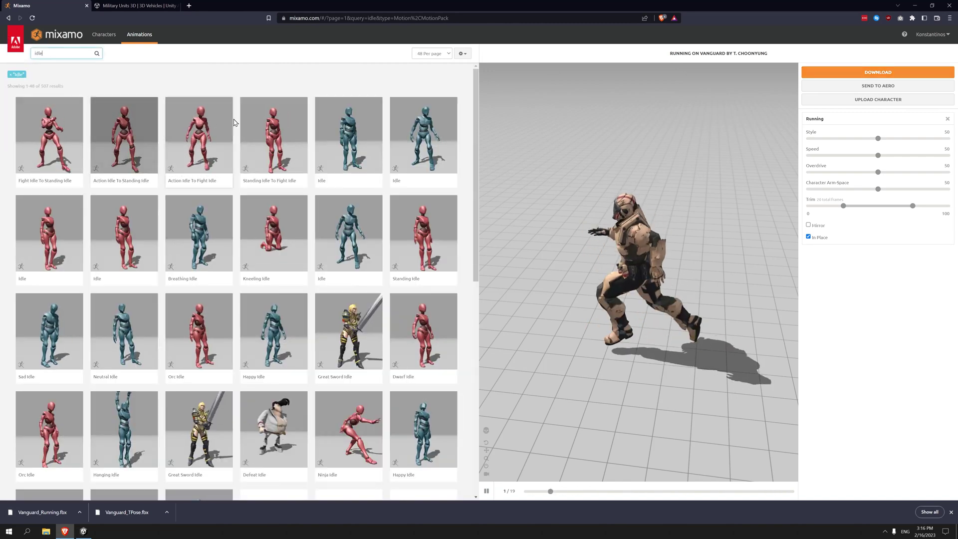
{"action": "left_click", "coordinate": [346, 127]}
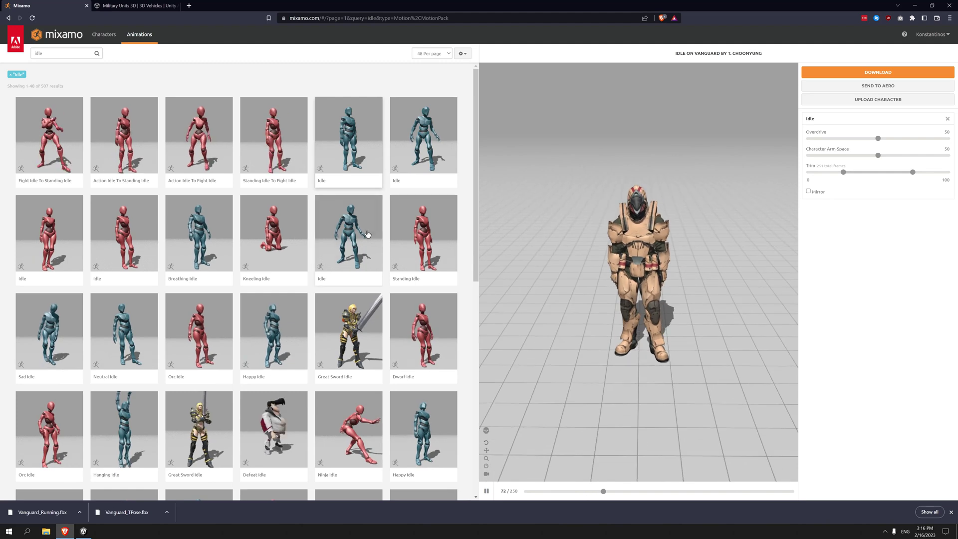
{"action": "left_click", "coordinate": [350, 230]}
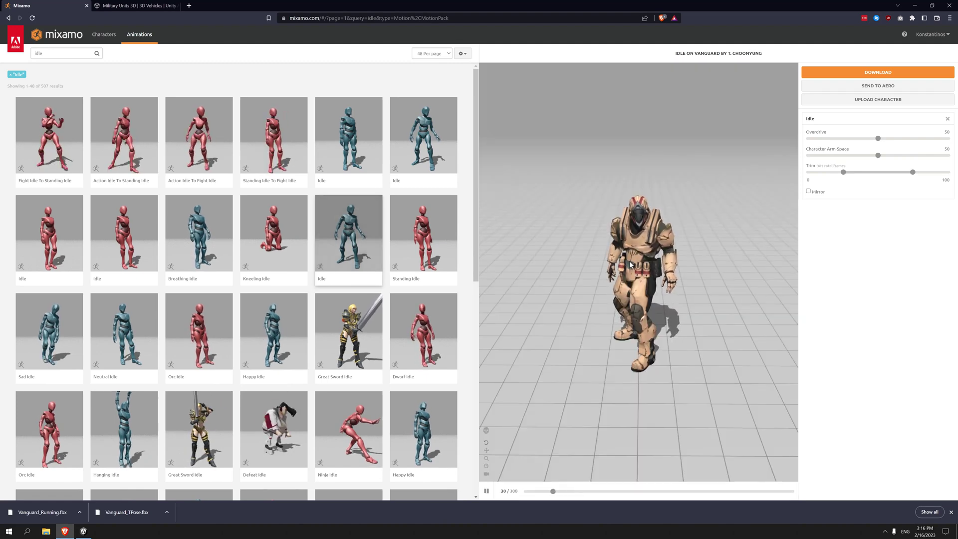
{"action": "left_click", "coordinate": [413, 131]}
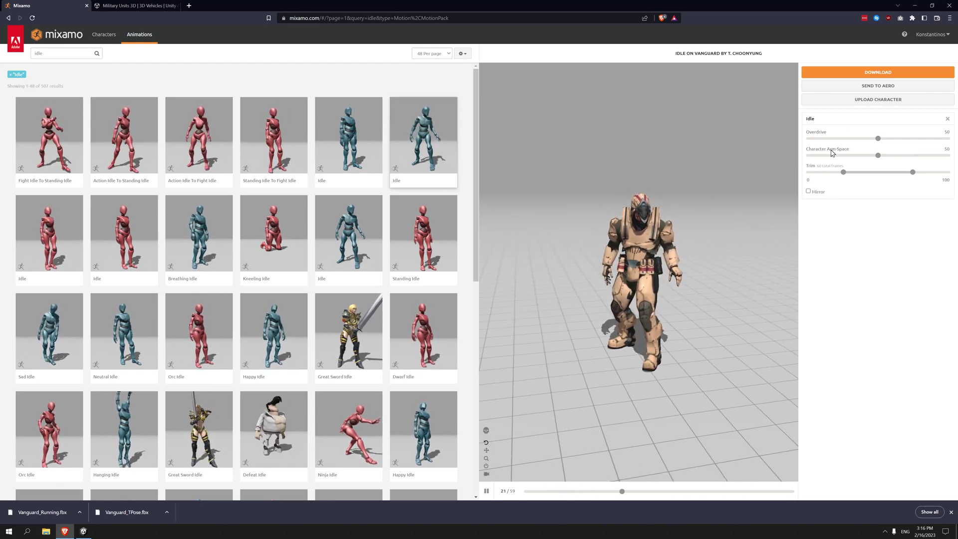
Download the Idle animation and save it as Vanguard_Idle.fbx in Assets.
{"action": "left_click", "coordinate": [865, 75]}
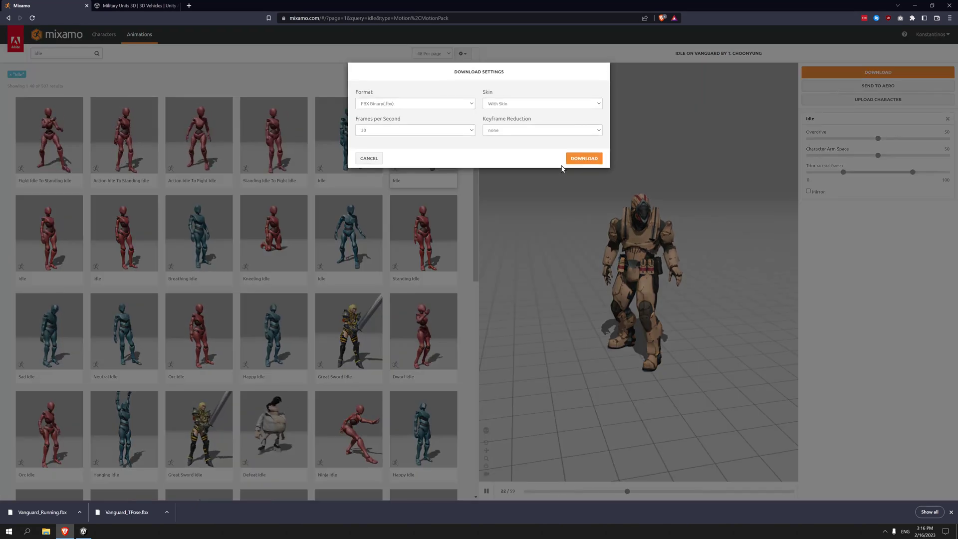
{"action": "left_click", "coordinate": [581, 158]}
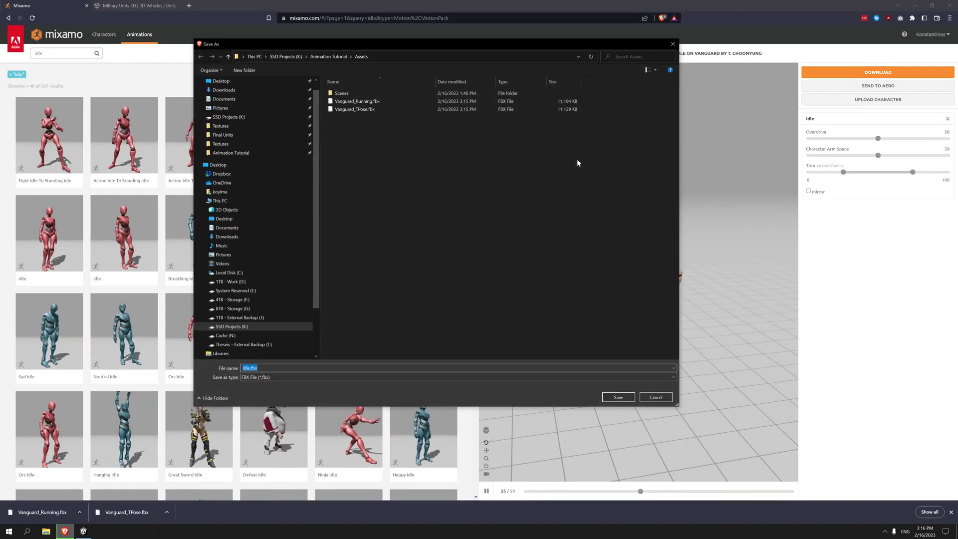
{"action": "key", "text": "Home"}
{"action": "type", "text": "V"}
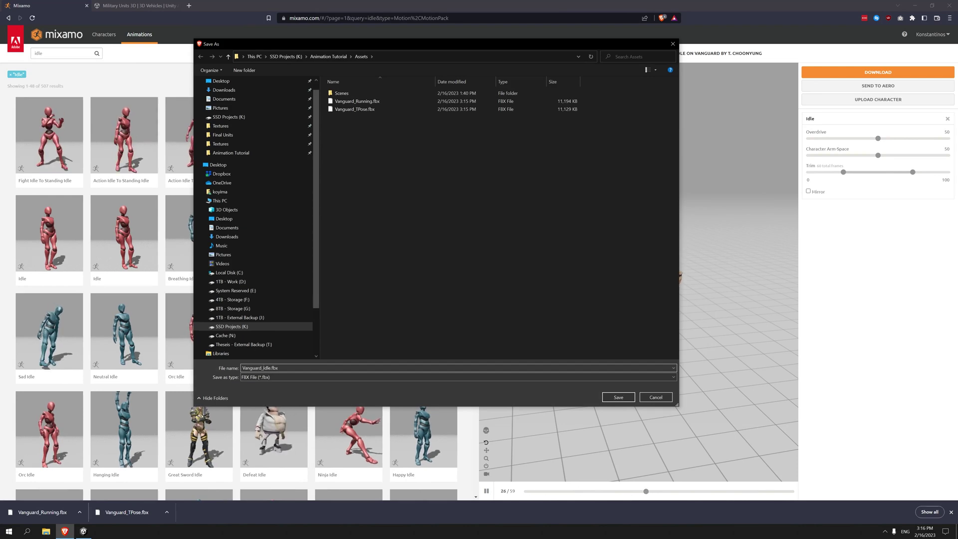
{"action": "key", "text": "Return"}
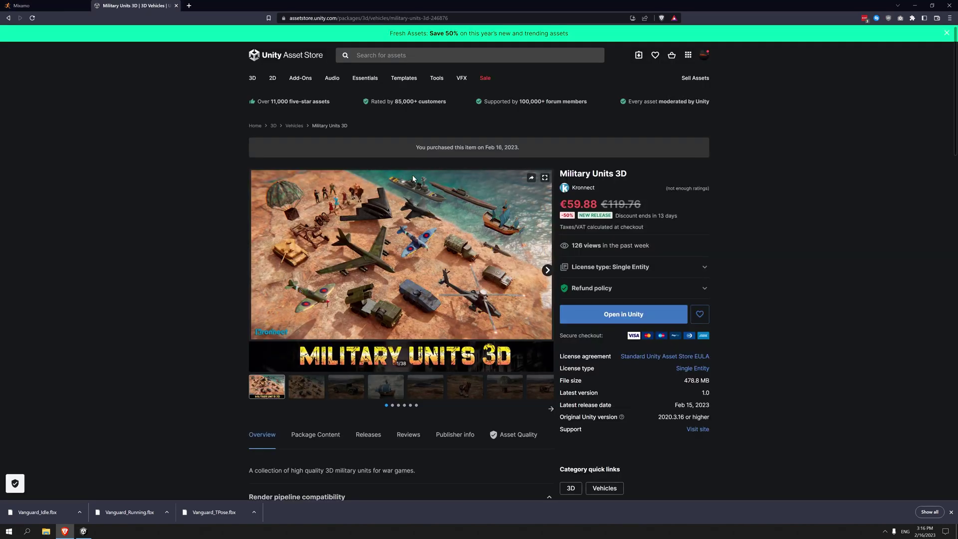
Open the Military Units 3D asset in Unity from its Asset Store page.
{"action": "scroll", "coordinate": [481, 218], "scroll_direction": "down", "scroll_amount": 1}
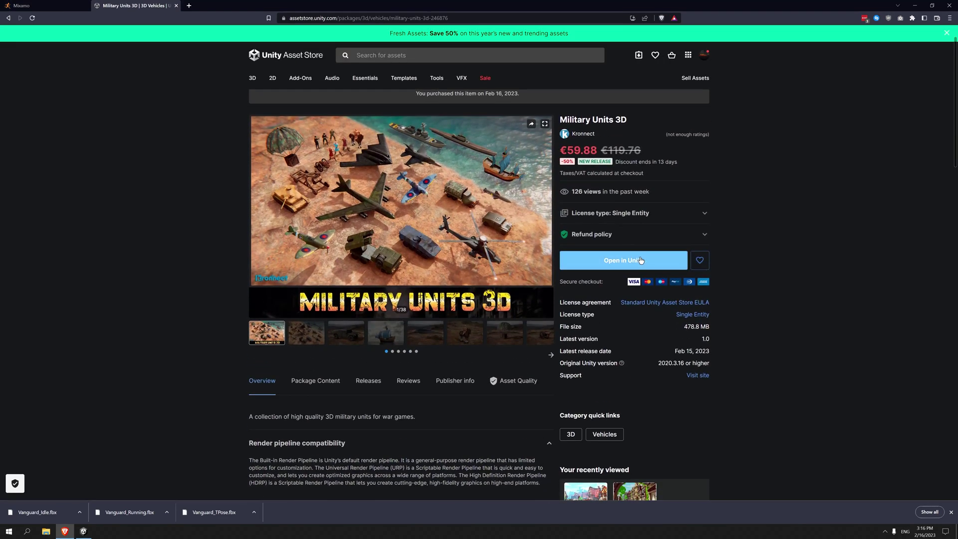
{"action": "left_click", "coordinate": [641, 260]}
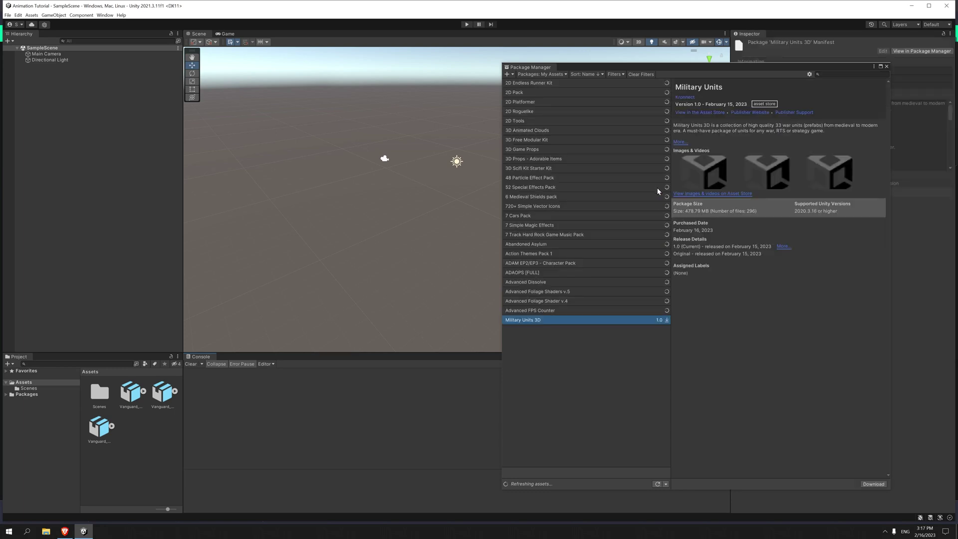
Download Military Units 3D in Package Manager and dock the window beside Scene/Game.
{"action": "left_click", "coordinate": [873, 484]}
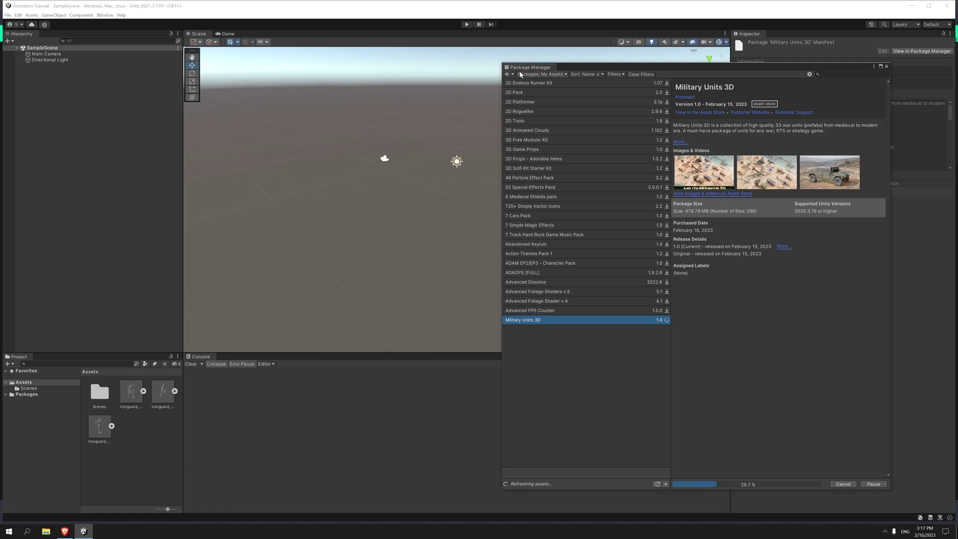
{"action": "left_click_drag", "start_coordinate": [528, 67], "coordinate": [379, 31]}
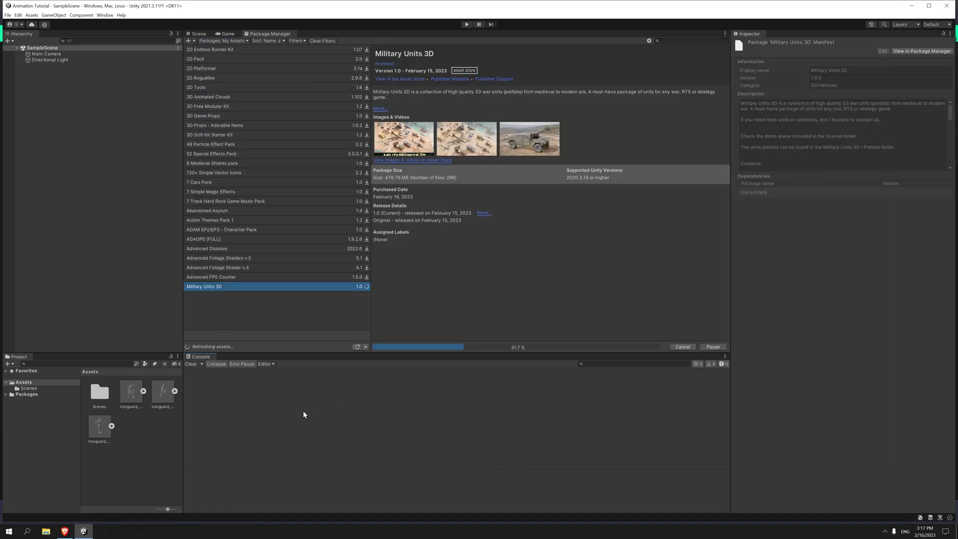
Set Vanguard_TPose's rig Animation Type to Humanoid and apply it.
{"action": "left_click", "coordinate": [106, 424]}
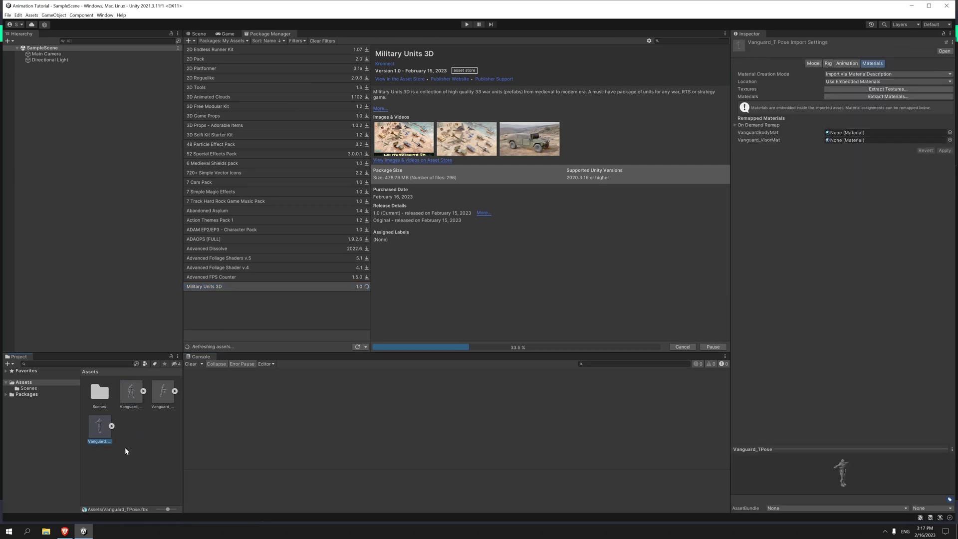
{"action": "left_click", "coordinate": [828, 63]}
{"action": "left_click", "coordinate": [841, 75]}
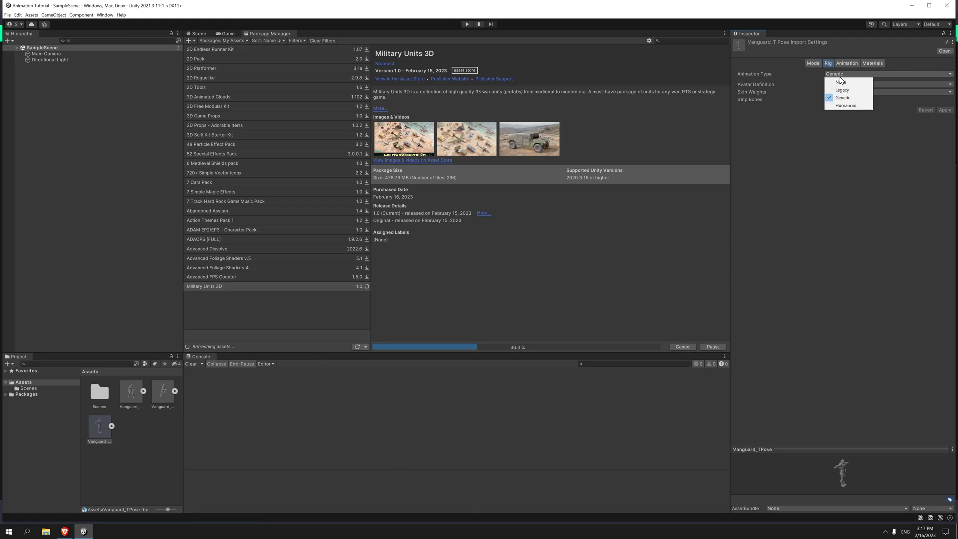
{"action": "left_click", "coordinate": [842, 109]}
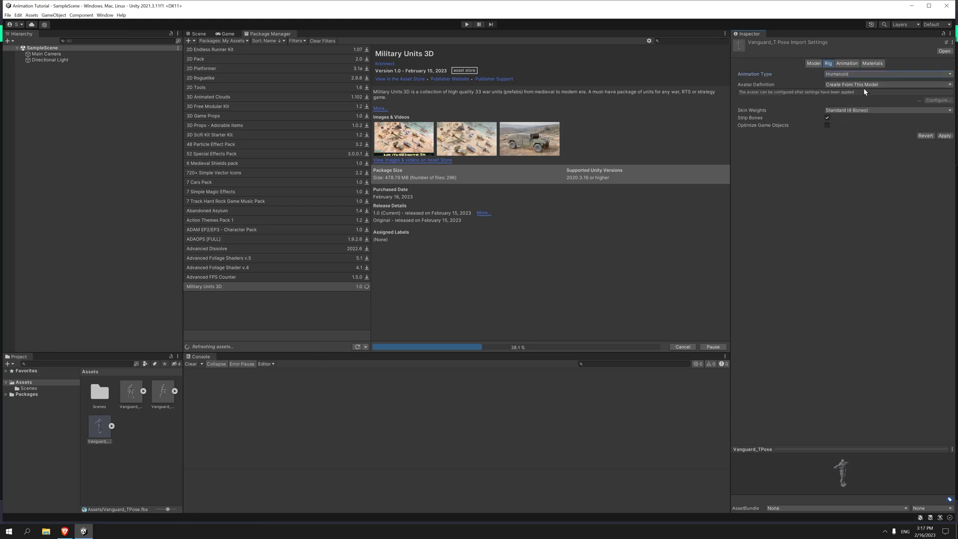
{"action": "left_click", "coordinate": [946, 136]}
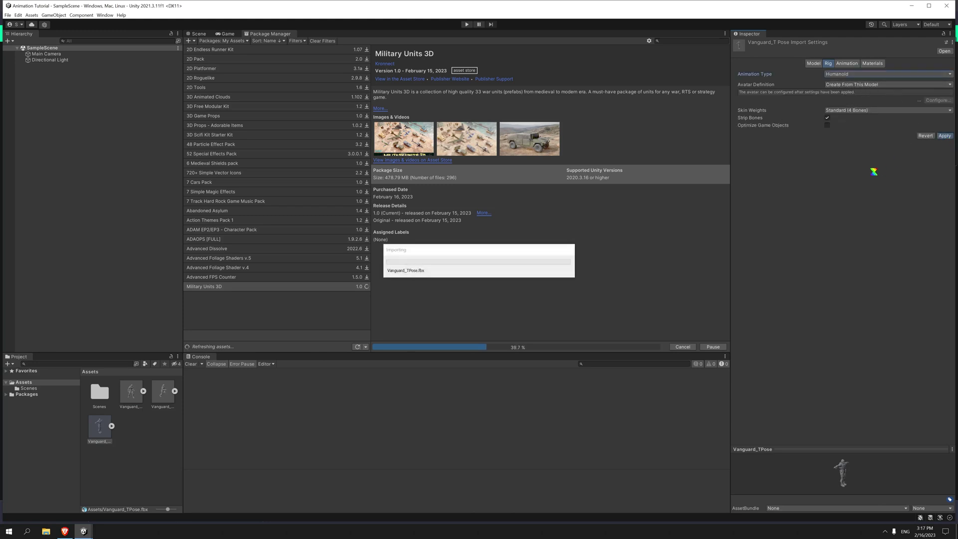
{"action": "left_click", "coordinate": [132, 392]}
Make both Vanguard animation FBXs Humanoid, copying the avatar from Vanguard_TPoseAvatar, and apply.
{"action": "left_click", "coordinate": [158, 396], "text": "ctrl"}
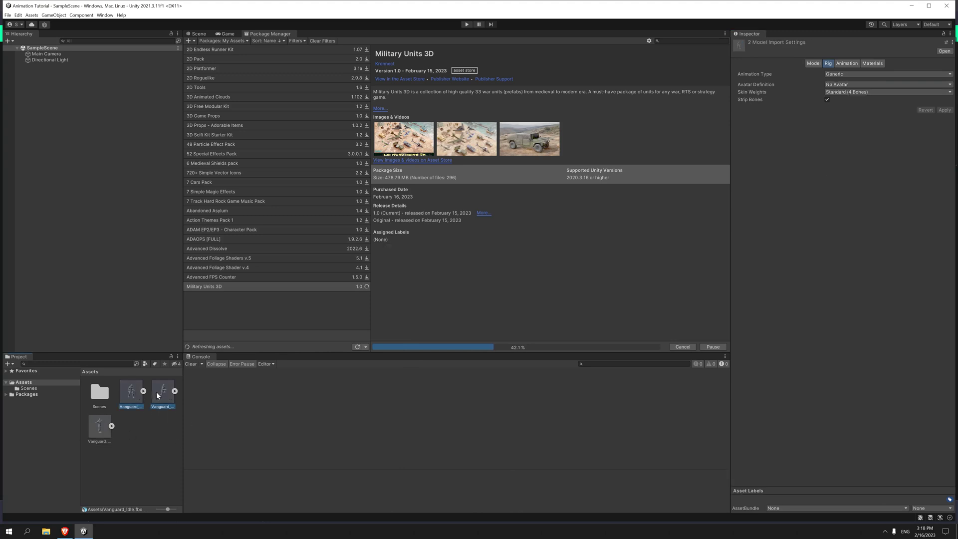
{"action": "left_click", "coordinate": [832, 75]}
{"action": "left_click", "coordinate": [842, 106]}
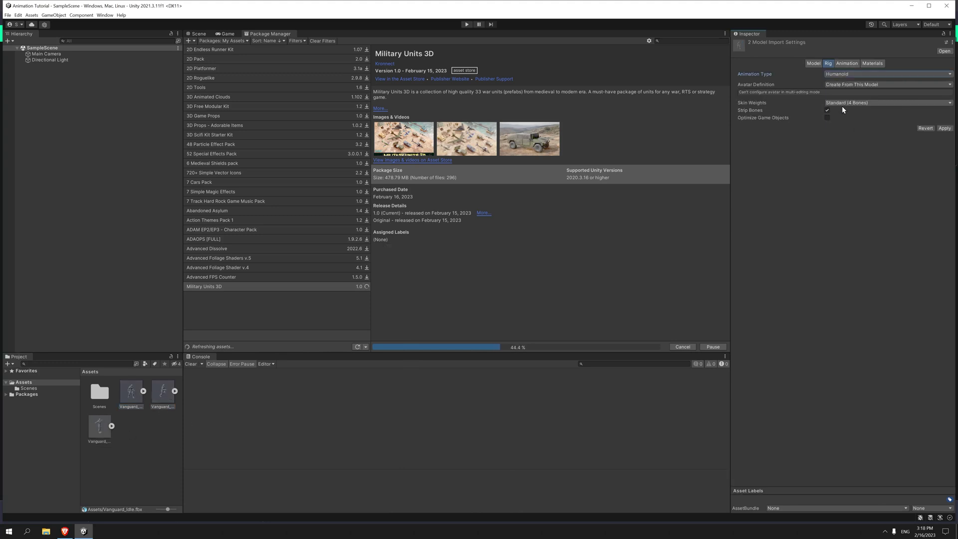
{"action": "left_click", "coordinate": [863, 85]}
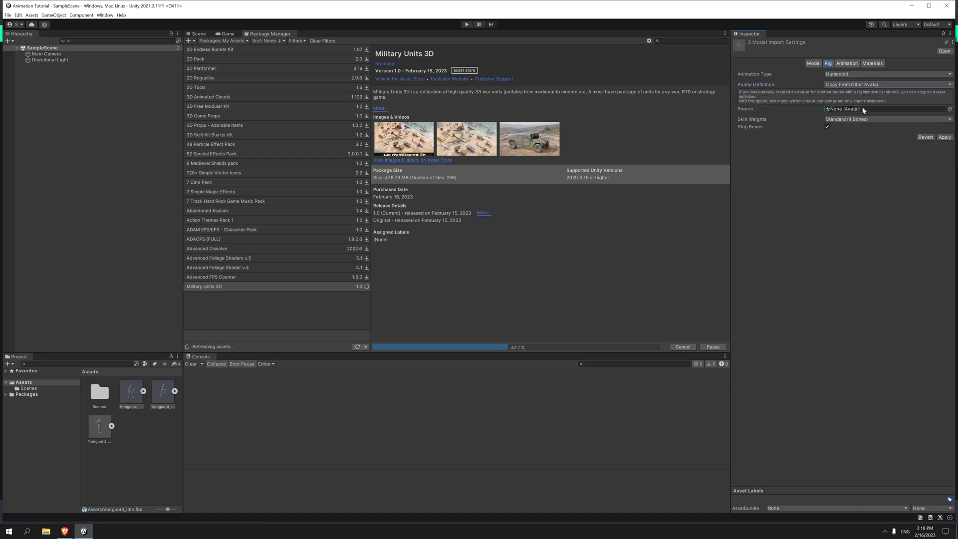
{"action": "left_click", "coordinate": [950, 109]}
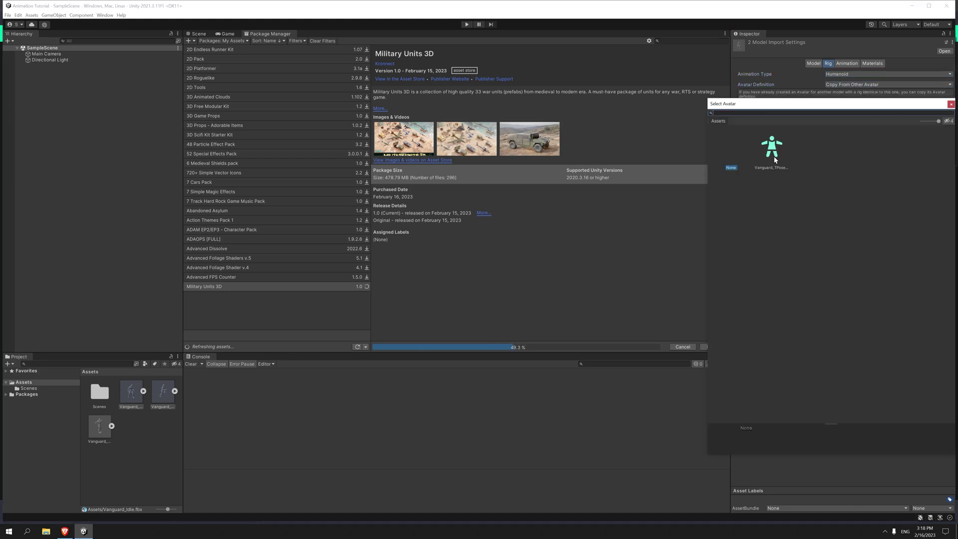
{"action": "left_click", "coordinate": [772, 149]}
{"action": "left_click_drag", "start_coordinate": [826, 107], "coordinate": [753, 109]}
{"action": "left_click_drag", "start_coordinate": [865, 119], "coordinate": [825, 122]}
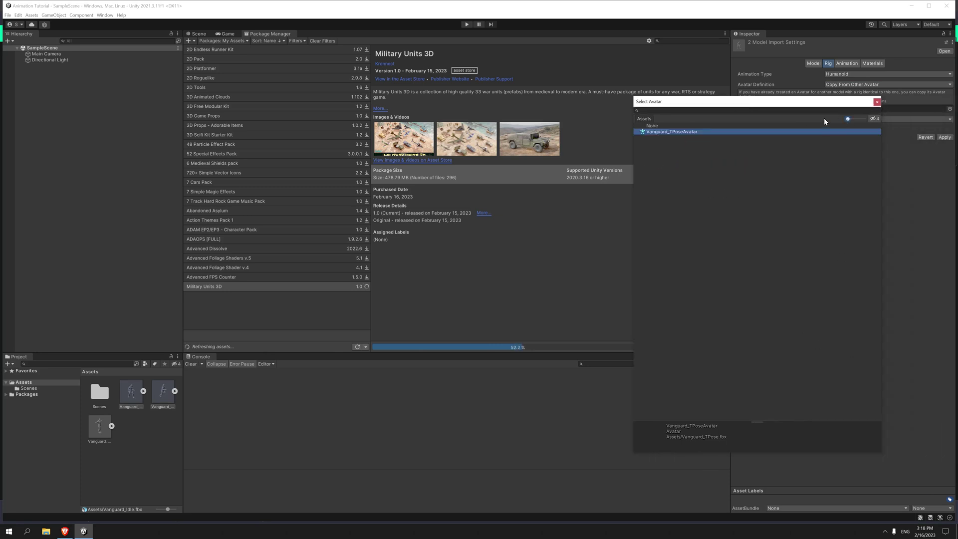
{"action": "double_click", "coordinate": [702, 131]}
{"action": "left_click", "coordinate": [945, 138]}
Rename the Vanguard_Idle model's mixamo.com clip to Vanguard_Idle.
{"action": "left_click", "coordinate": [846, 64]}
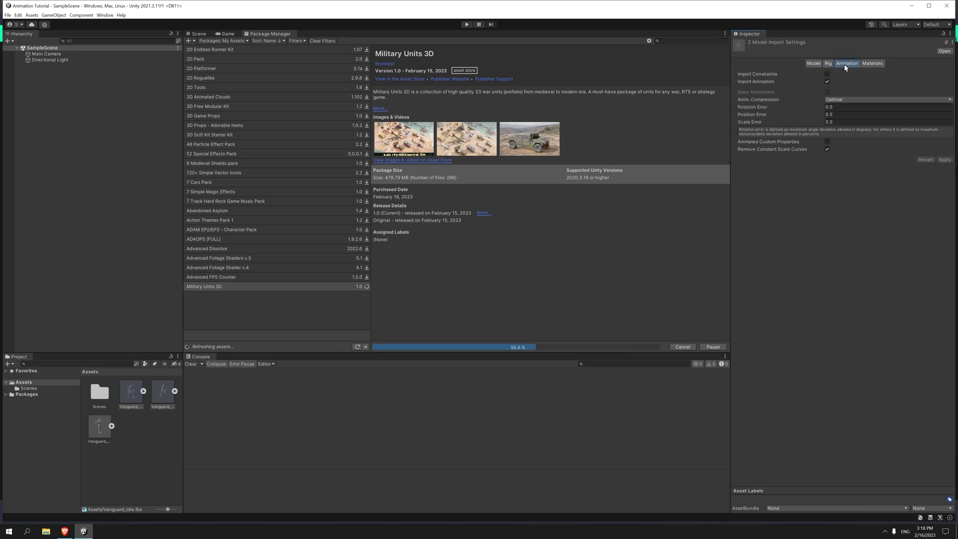
{"action": "left_click", "coordinate": [138, 386]}
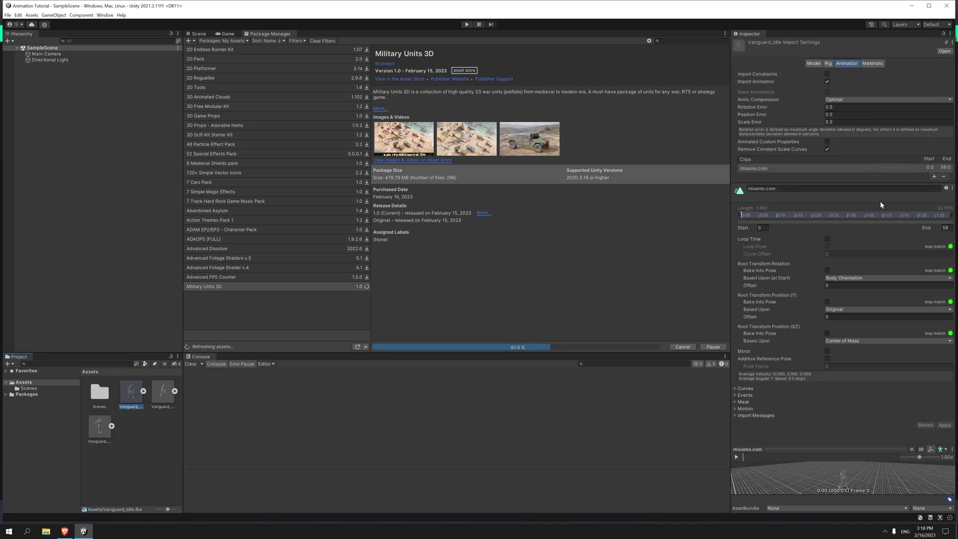
{"action": "left_click", "coordinate": [818, 187]}
{"action": "type", "text": "Vanguard_Idle"}
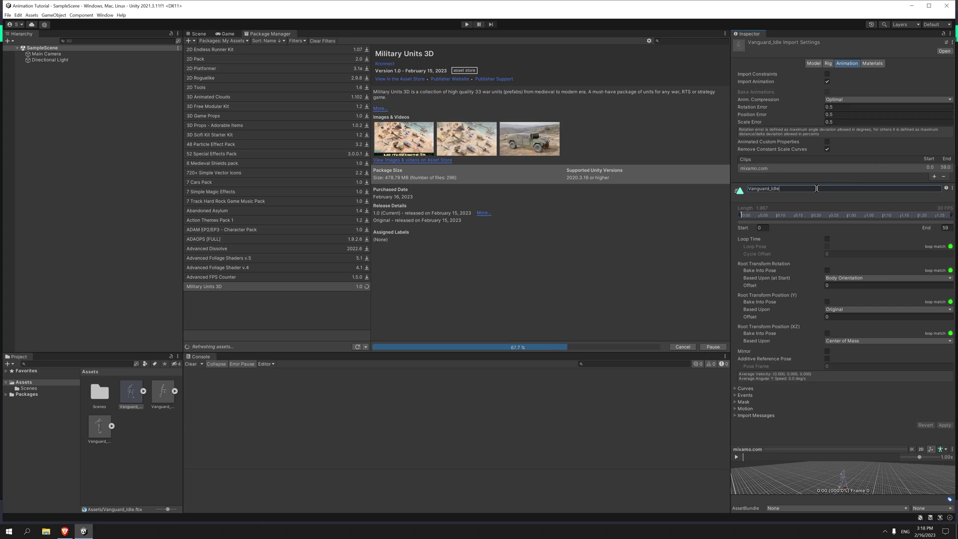
{"action": "key", "text": "Return"}
Give the idle clip Loop Time, Original-based baked root transforms and compression Off, then apply.
{"action": "left_click", "coordinate": [842, 278]}
{"action": "left_click", "coordinate": [844, 286]}
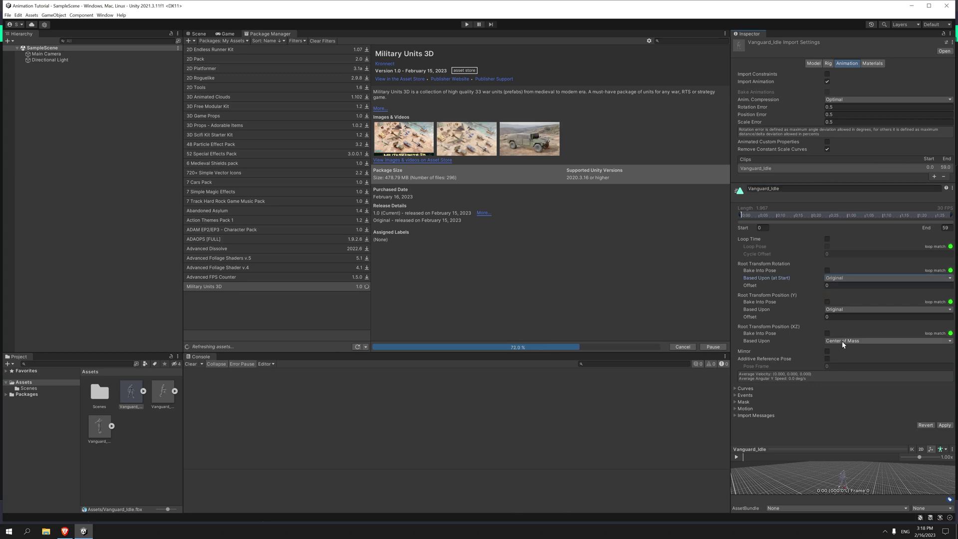
{"action": "left_click", "coordinate": [843, 341]}
{"action": "left_click", "coordinate": [836, 349]}
{"action": "left_click", "coordinate": [827, 333]}
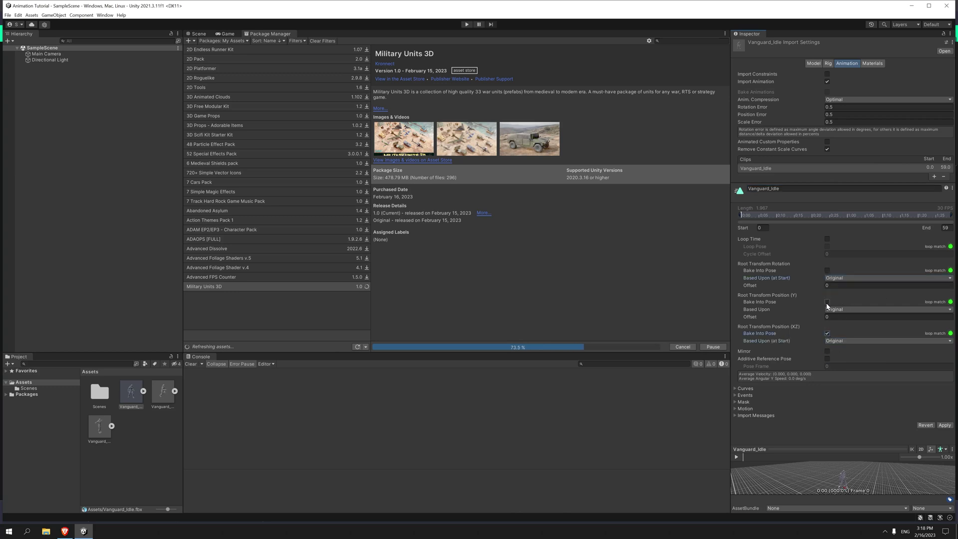
{"action": "left_click", "coordinate": [828, 303]}
{"action": "left_click", "coordinate": [827, 240]}
{"action": "left_click", "coordinate": [845, 100]}
{"action": "left_click", "coordinate": [830, 106]}
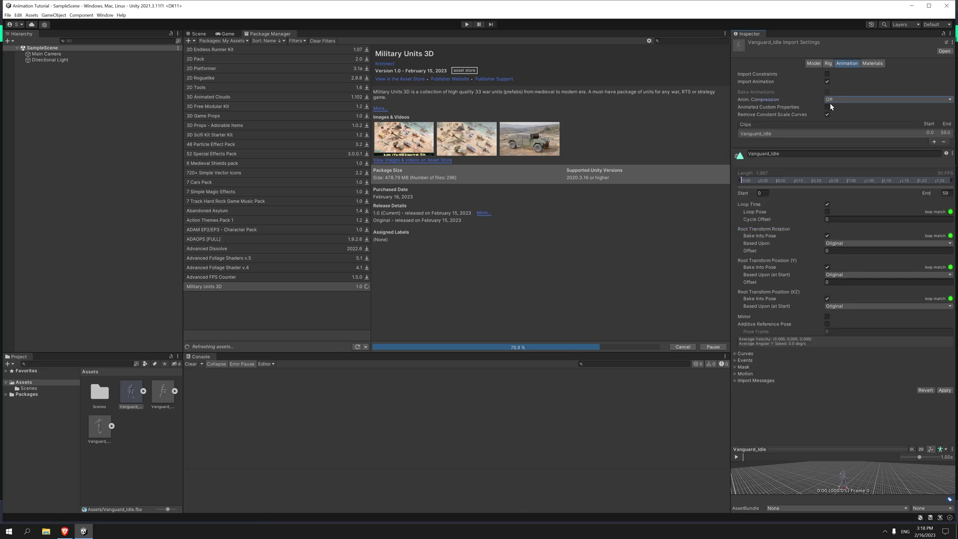
{"action": "left_click", "coordinate": [945, 391]}
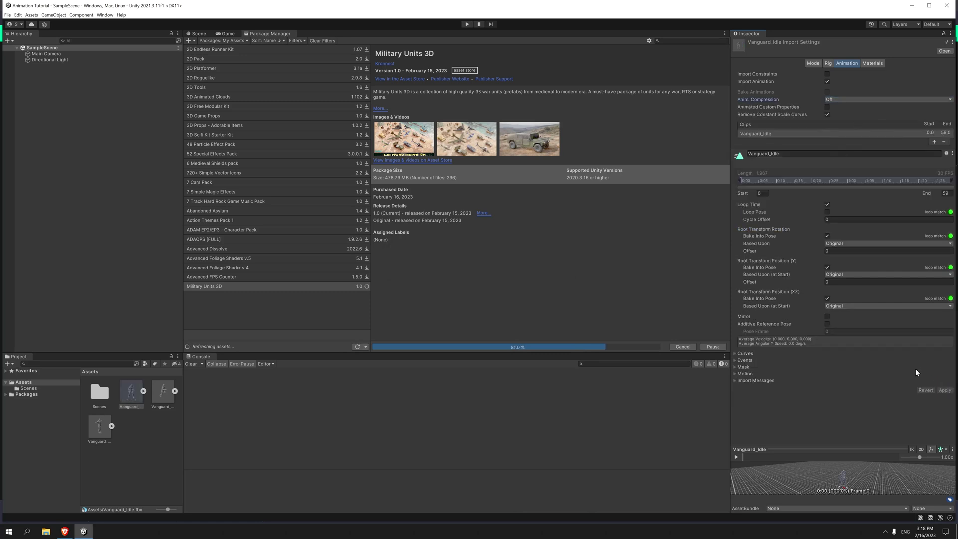
Rename the running clip to Vanguard_Running.
{"action": "left_click", "coordinate": [175, 395]}
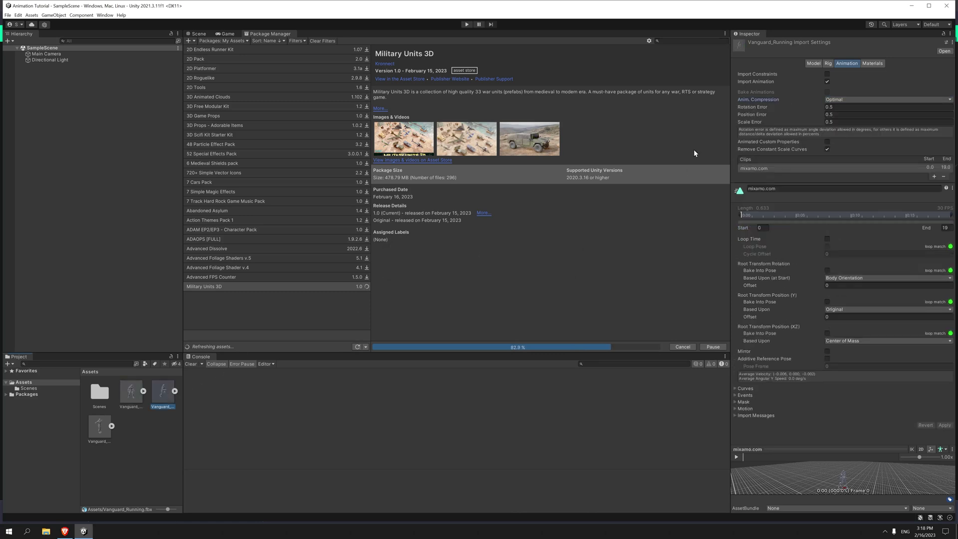
{"action": "left_click", "coordinate": [778, 189]}
{"action": "type", "text": "Vanguard_Running"}
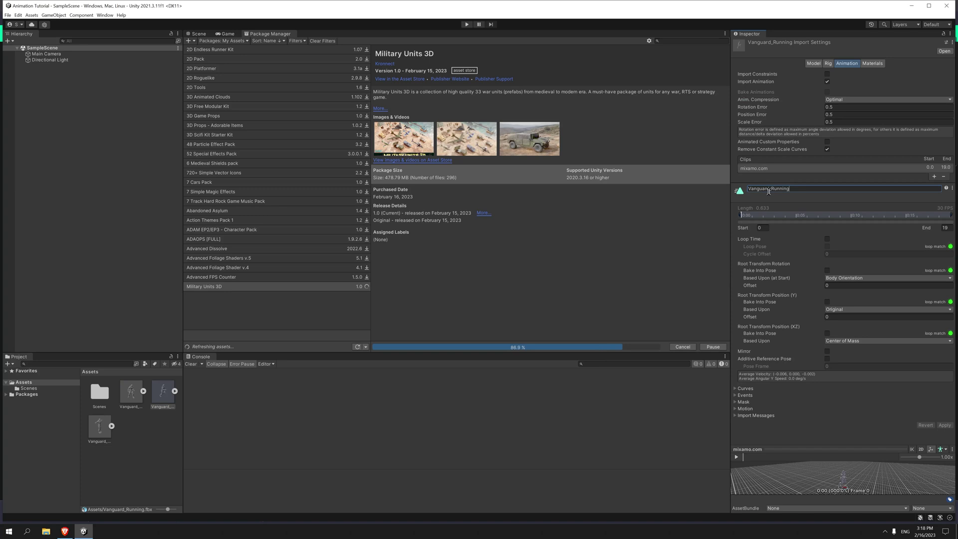
{"action": "key", "text": "Return"}
Enable Loop Time, bake root rotation and positions based on Original, set compression Off, and apply.
{"action": "left_click", "coordinate": [828, 239]}
{"action": "left_click", "coordinate": [827, 270]}
{"action": "left_click", "coordinate": [839, 278]}
{"action": "left_click", "coordinate": [844, 286]}
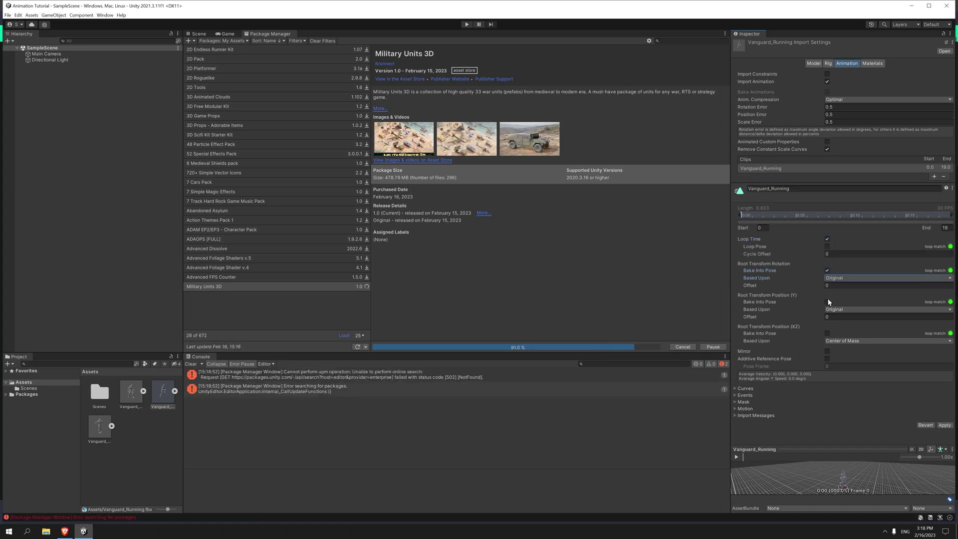
{"action": "left_click", "coordinate": [827, 302]}
{"action": "left_click", "coordinate": [828, 334]}
{"action": "left_click", "coordinate": [836, 341]}
{"action": "left_click", "coordinate": [839, 348]}
{"action": "left_click", "coordinate": [831, 101]}
{"action": "left_click", "coordinate": [842, 105]}
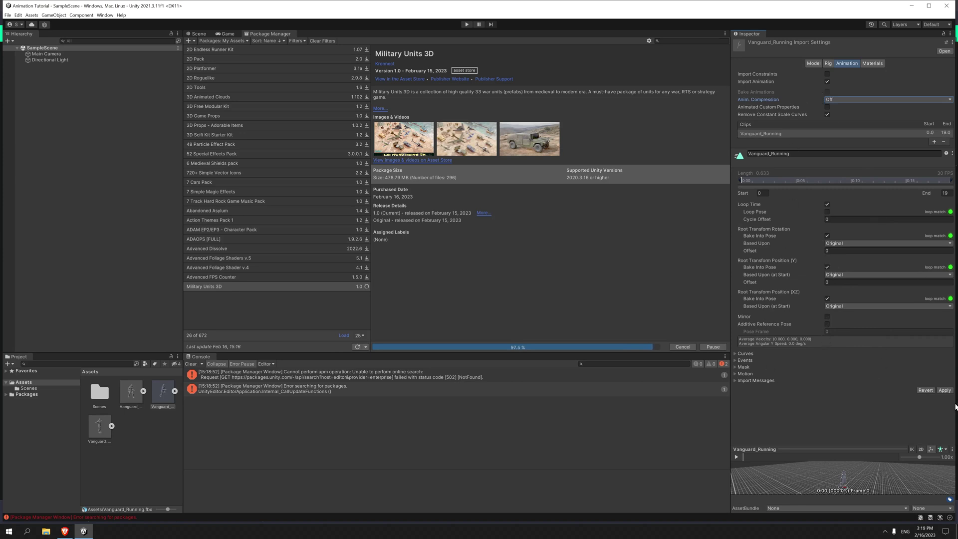
{"action": "left_click", "coordinate": [945, 390]}
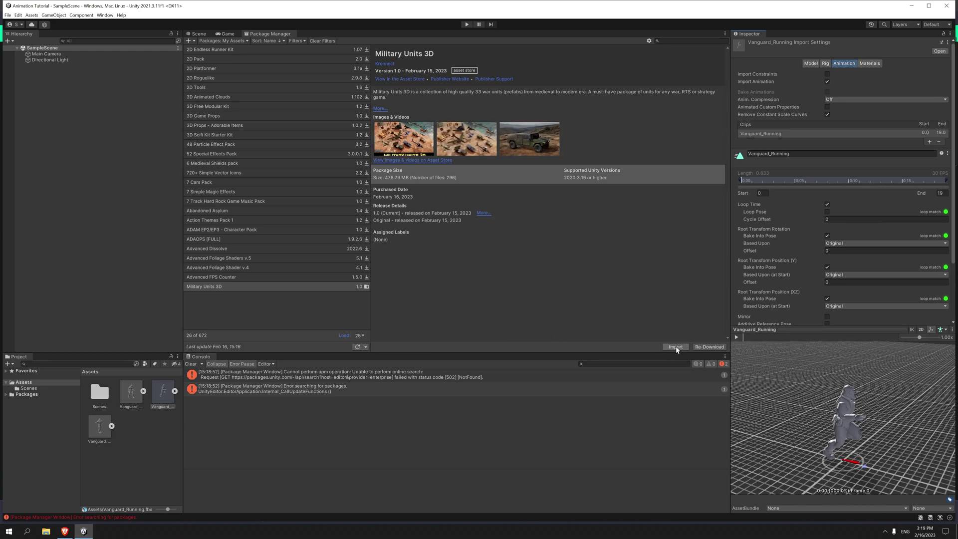
Import all files of the Military Units 3D package into the project.
{"action": "left_click", "coordinate": [669, 346]}
{"action": "left_click", "coordinate": [617, 434]}
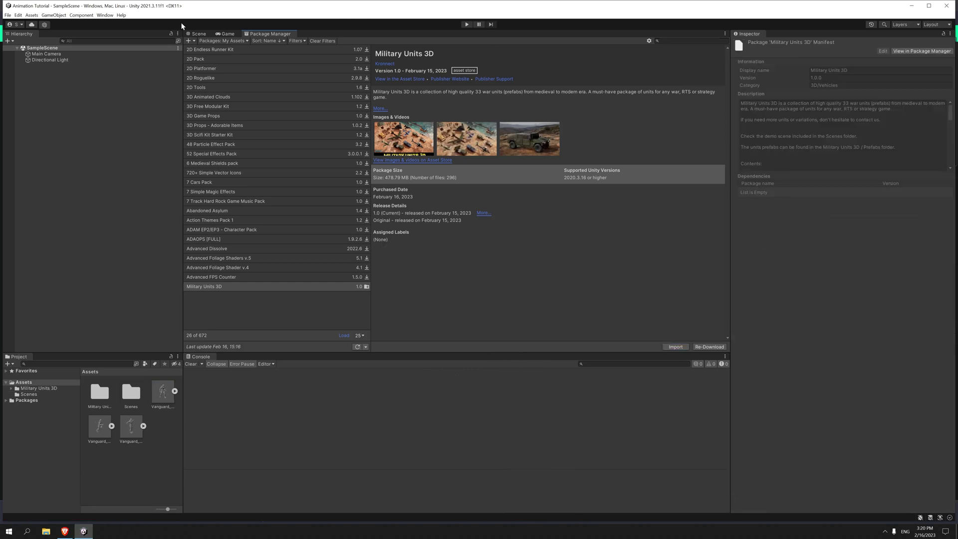
Place the Vanguard_TPose model in the scene and frame it in view.
{"action": "left_click", "coordinate": [199, 34]}
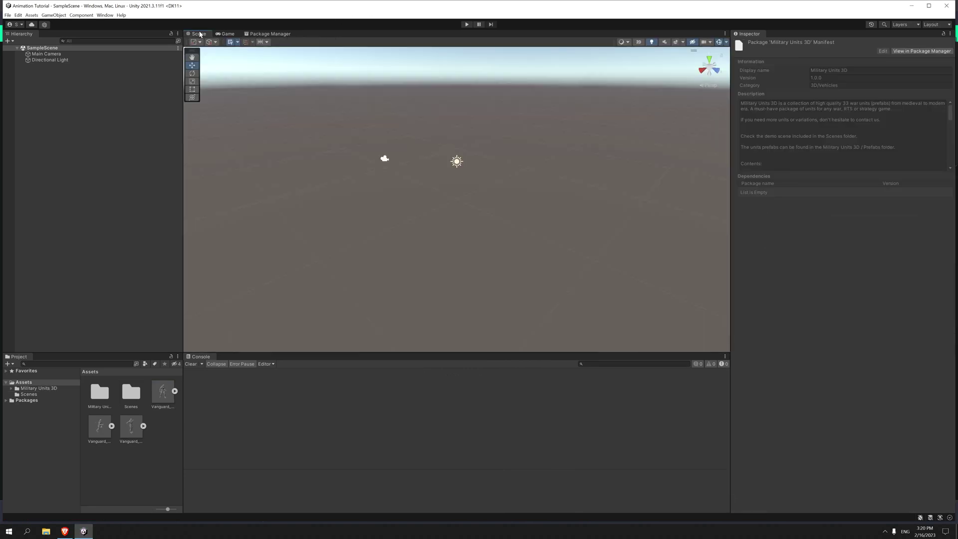
{"action": "left_click", "coordinate": [143, 451]}
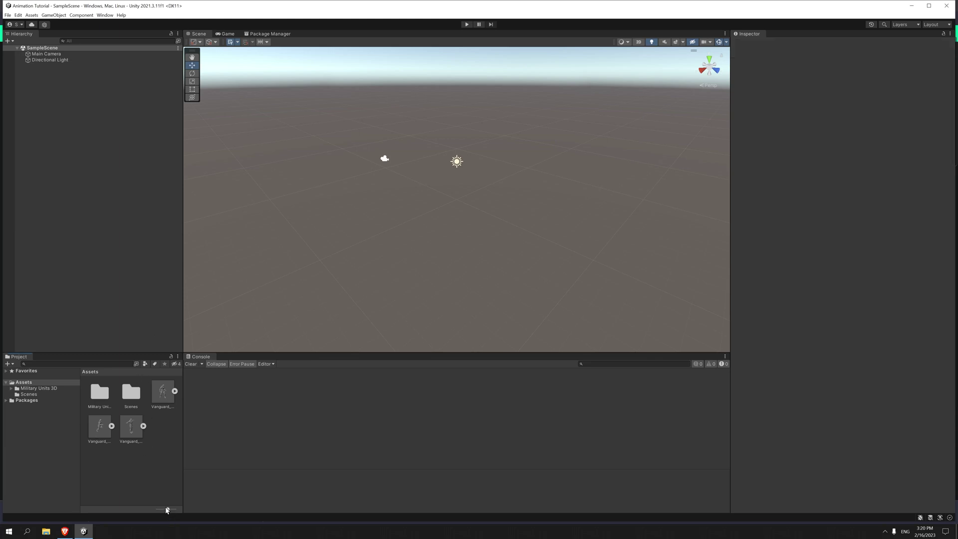
{"action": "left_click_drag", "start_coordinate": [167, 509], "coordinate": [150, 509]}
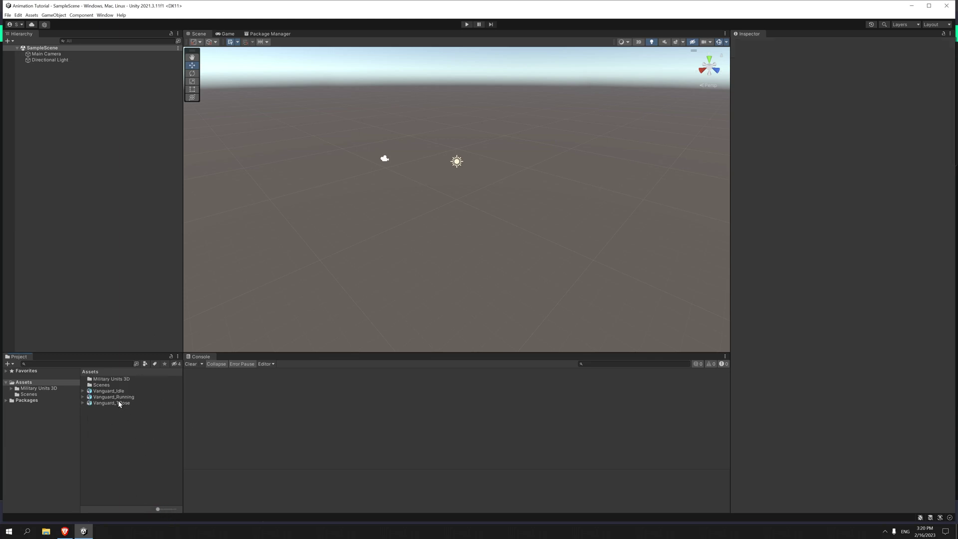
{"action": "left_click_drag", "start_coordinate": [119, 404], "coordinate": [83, 193]}
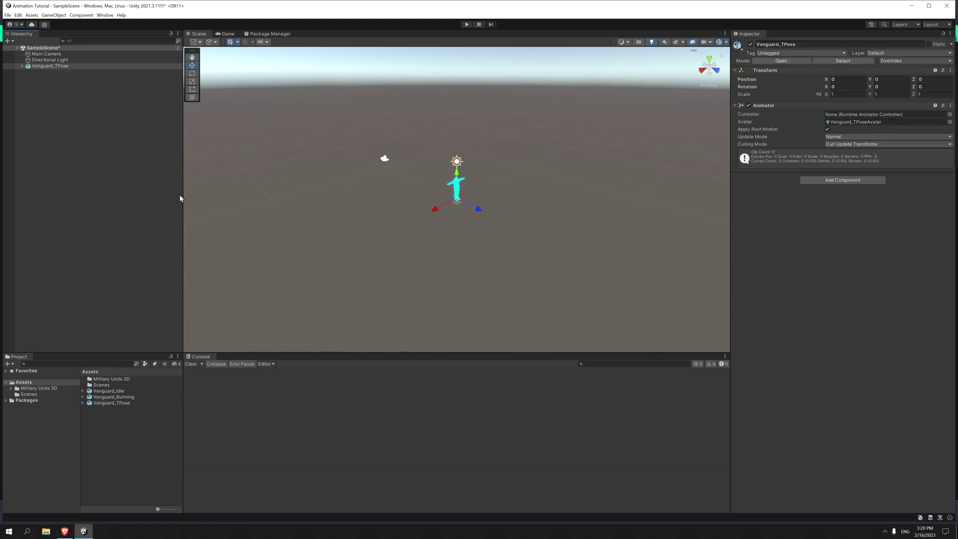
{"action": "key", "text": "f"}
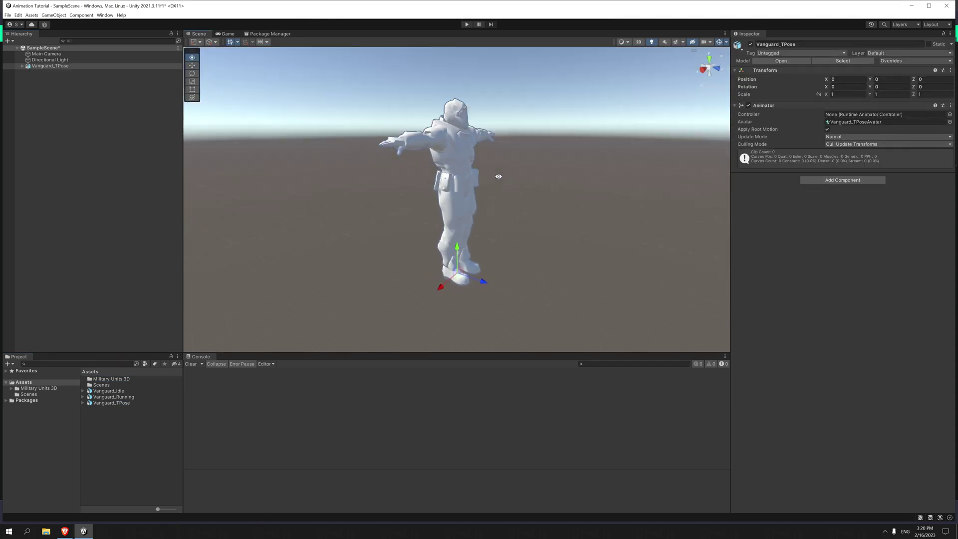
Create a Player animator controller and assign it to Vanguard_TPose's Animator.
{"action": "right_click", "coordinate": [97, 425]}
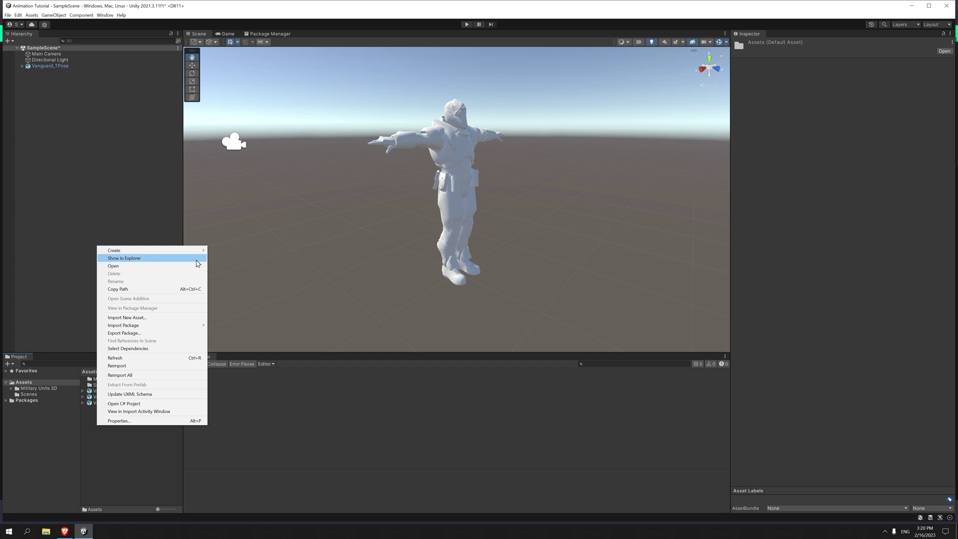
{"action": "mouse_move", "coordinate": [199, 250]}
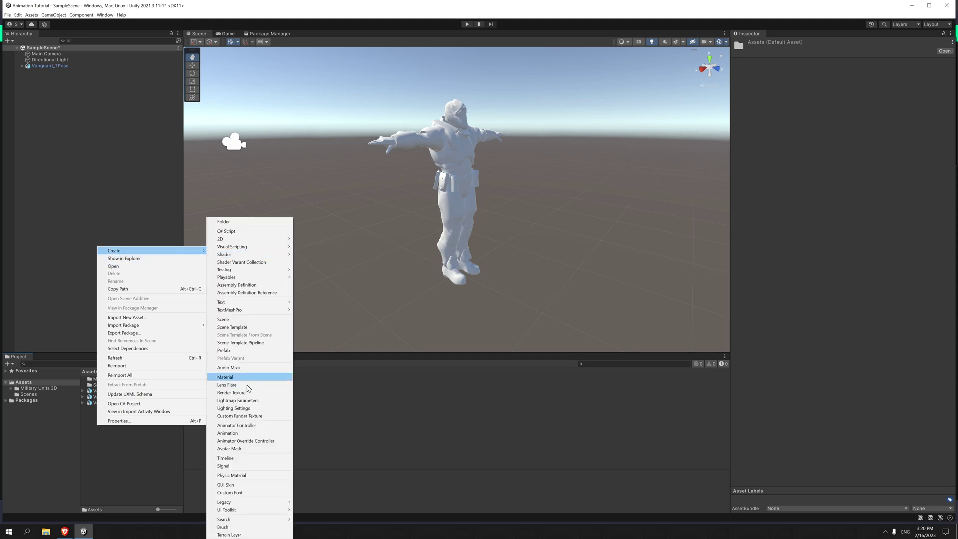
{"action": "left_click", "coordinate": [237, 425]}
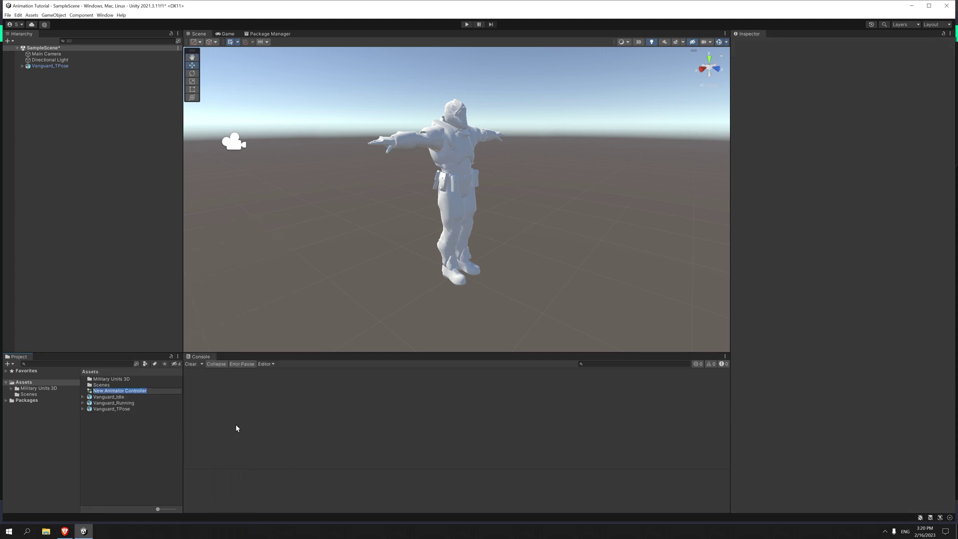
{"action": "type", "text": "Player"}
{"action": "key", "text": "Return"}
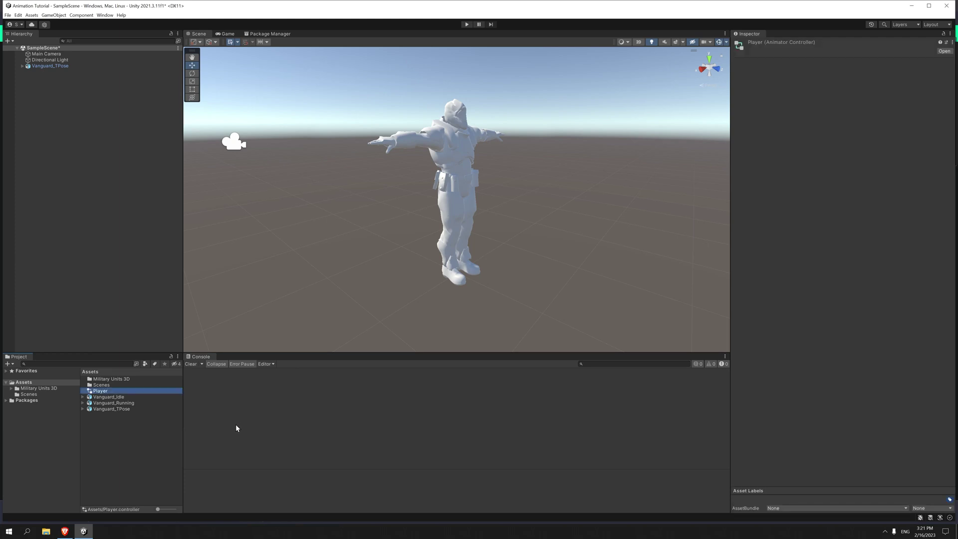
{"action": "left_click", "coordinate": [62, 66]}
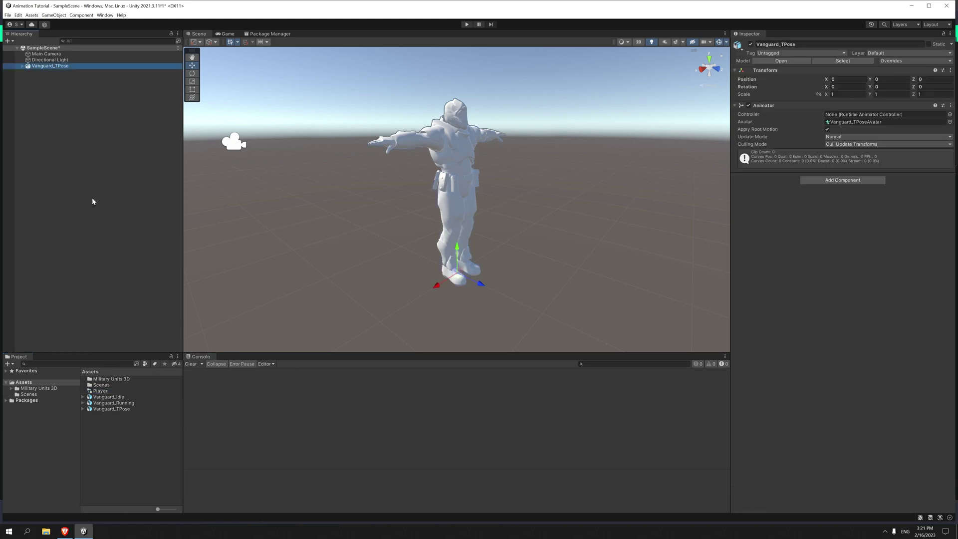
{"action": "left_click_drag", "start_coordinate": [121, 394], "coordinate": [854, 116]}
Open the Animator window and dock it beside the Console below the scene.
{"action": "left_click", "coordinate": [105, 15]}
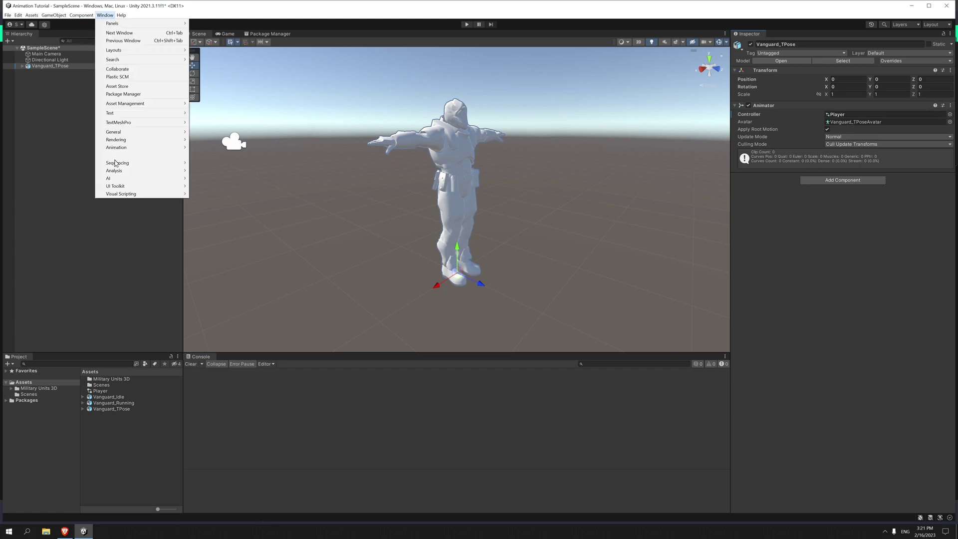
{"action": "mouse_move", "coordinate": [131, 148]}
{"action": "left_click", "coordinate": [219, 156]}
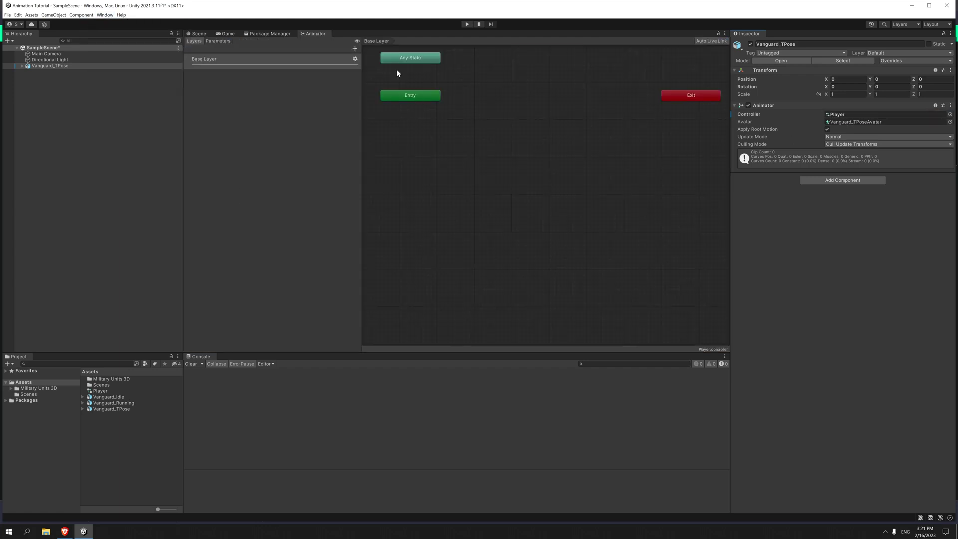
{"action": "left_click_drag", "start_coordinate": [314, 33], "coordinate": [233, 355]}
{"action": "left_click_drag", "start_coordinate": [302, 358], "coordinate": [303, 345]}
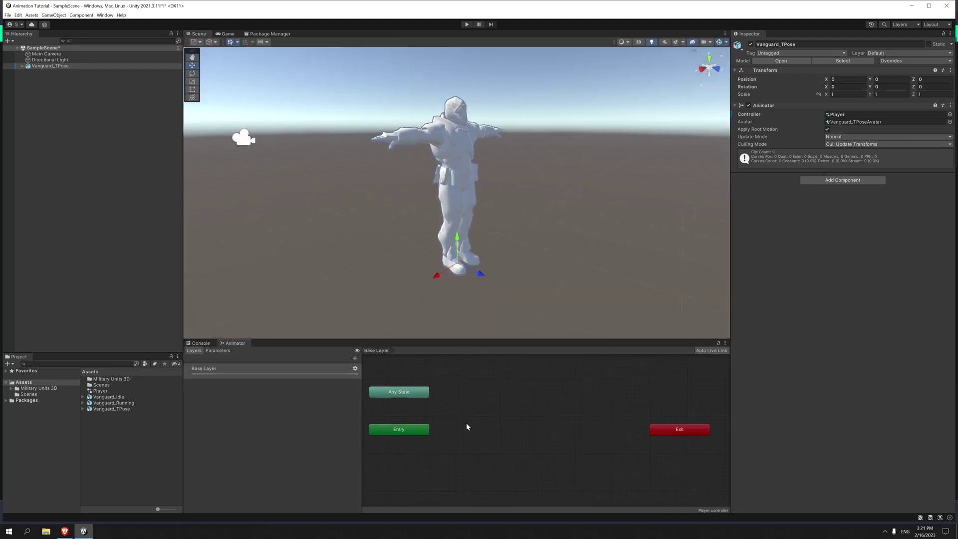
Add the Vanguard_Idle clip to the Animator graph as the default state.
{"action": "left_click", "coordinate": [82, 397]}
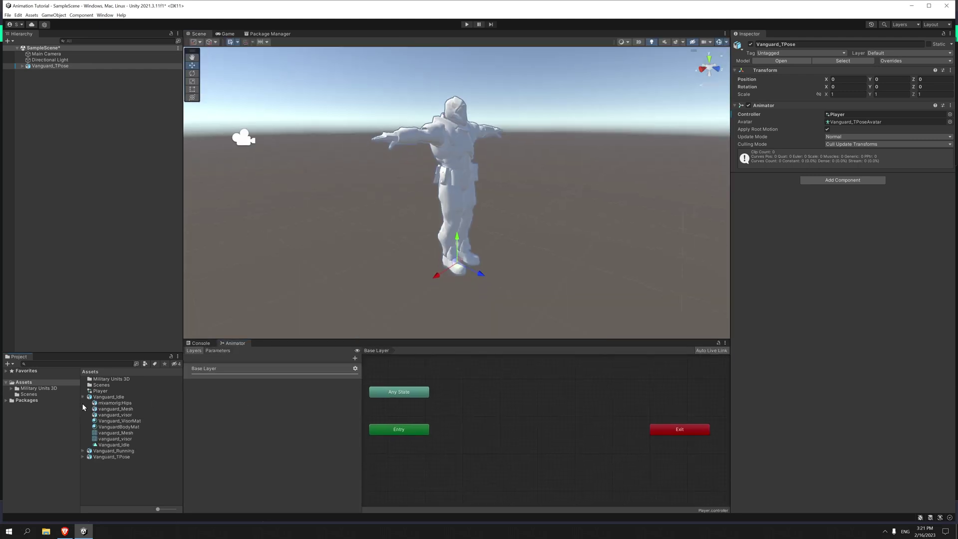
{"action": "left_click", "coordinate": [83, 451]}
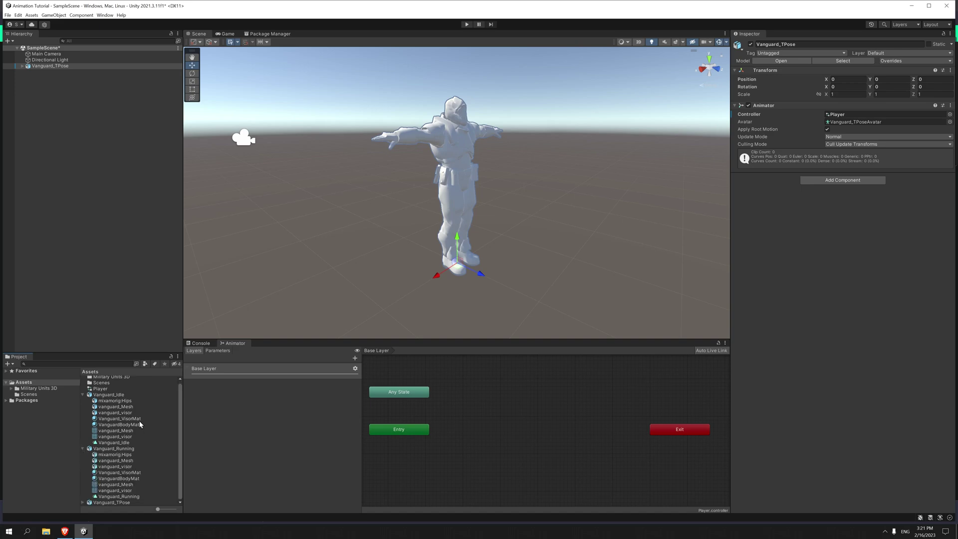
{"action": "left_click_drag", "start_coordinate": [463, 451], "coordinate": [503, 434]}
Convert the Vanguard_Idle state into a blend tree and open it for editing.
{"action": "right_click", "coordinate": [503, 434]}
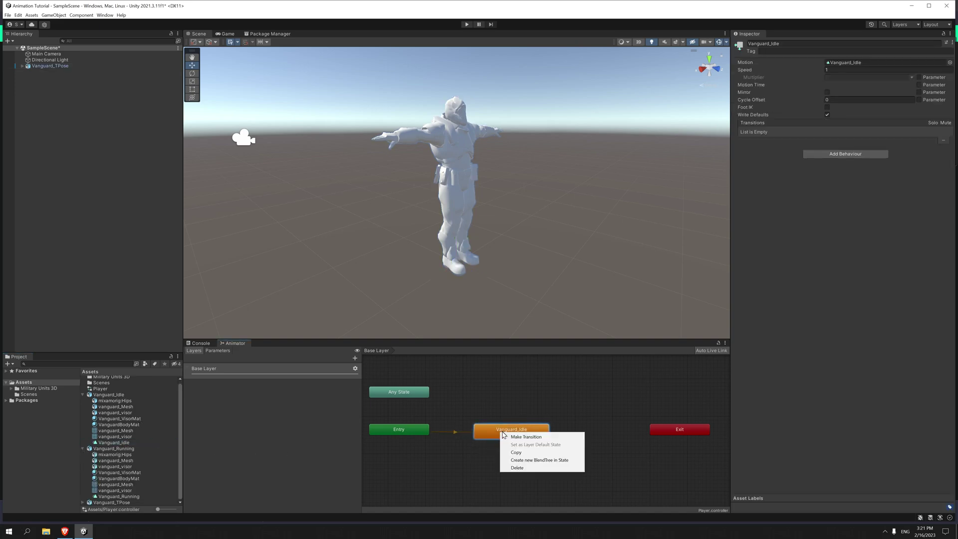
{"action": "left_click", "coordinate": [534, 460]}
{"action": "double_click", "coordinate": [534, 435]}
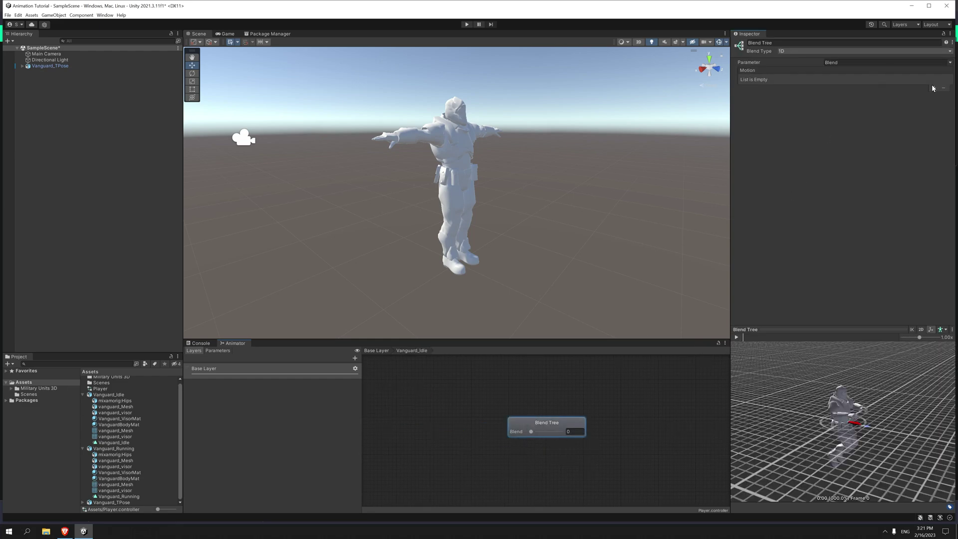
Add two motion fields holding the Vanguard_Idle and Vanguard_Running clips.
{"action": "left_click", "coordinate": [933, 88]}
{"action": "left_click", "coordinate": [928, 97]}
{"action": "left_click", "coordinate": [934, 89]}
{"action": "left_click", "coordinate": [929, 96]}
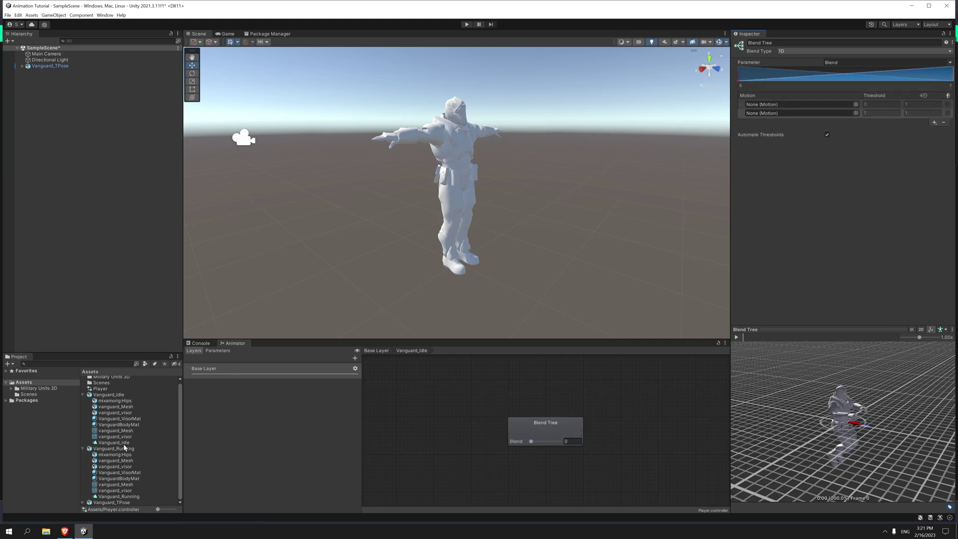
{"action": "left_click_drag", "start_coordinate": [128, 445], "coordinate": [809, 105]}
{"action": "left_click_drag", "start_coordinate": [124, 496], "coordinate": [799, 114]}
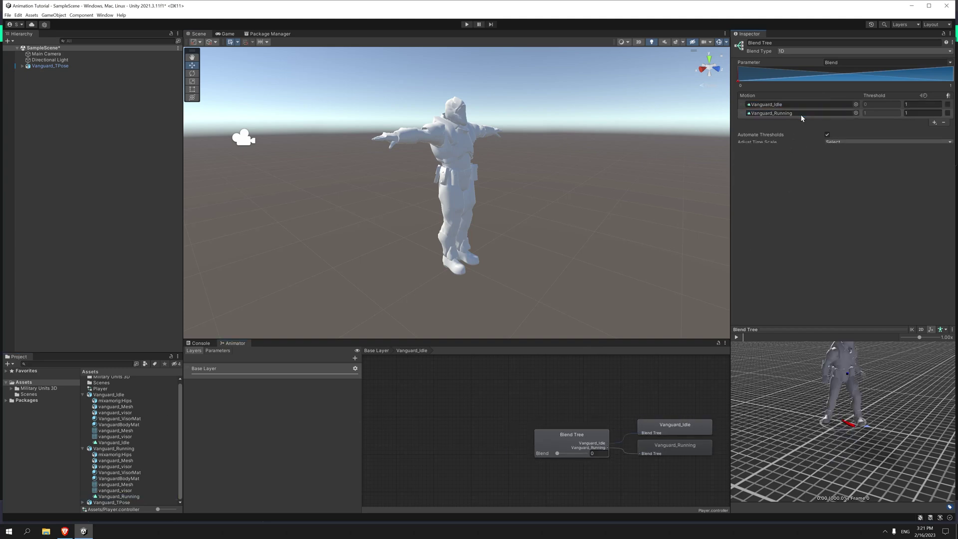
{"action": "left_click", "coordinate": [218, 351]}
Rename the Blend parameter to Speed.
{"action": "double_click", "coordinate": [210, 370]}
{"action": "type", "text": "Speed"}
{"action": "key", "text": "Return"}
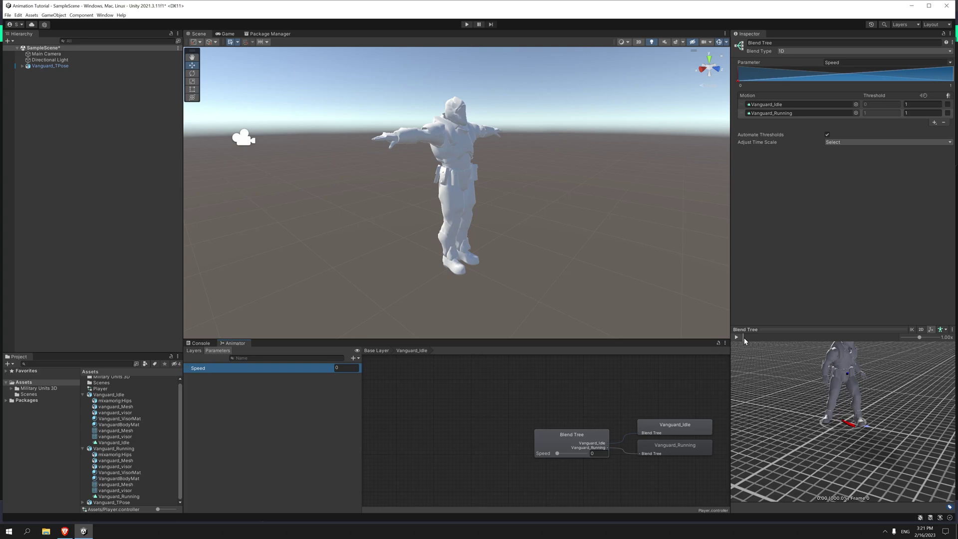
Set Speed to 1 so the blend tree preview shows Vanguard running.
{"action": "left_click", "coordinate": [737, 338]}
{"action": "left_click_drag", "start_coordinate": [857, 381], "coordinate": [873, 430]}
{"action": "left_click", "coordinate": [347, 368]}
{"action": "type", "text": "1"}
{"action": "left_click_drag", "start_coordinate": [557, 453], "coordinate": [589, 453]}
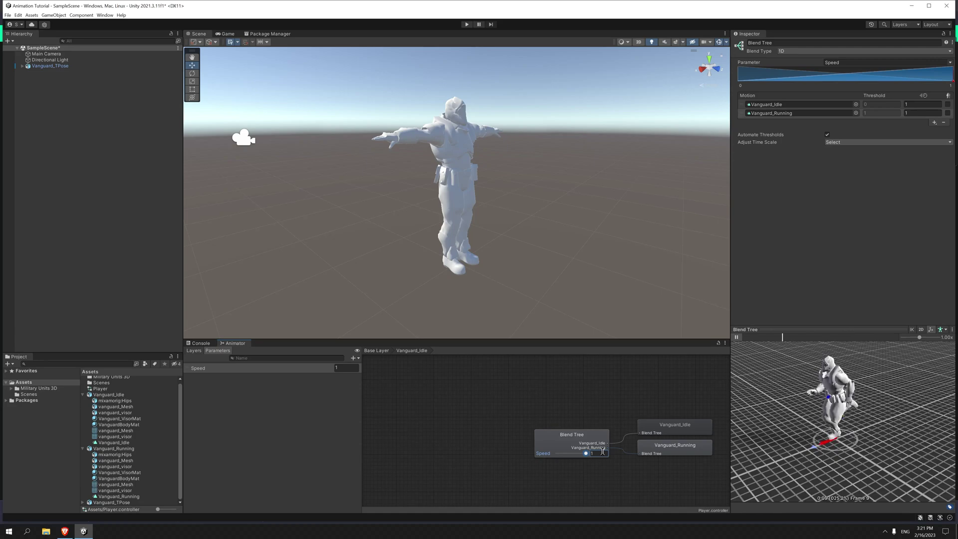
{"action": "left_click_drag", "start_coordinate": [893, 420], "coordinate": [858, 426]}
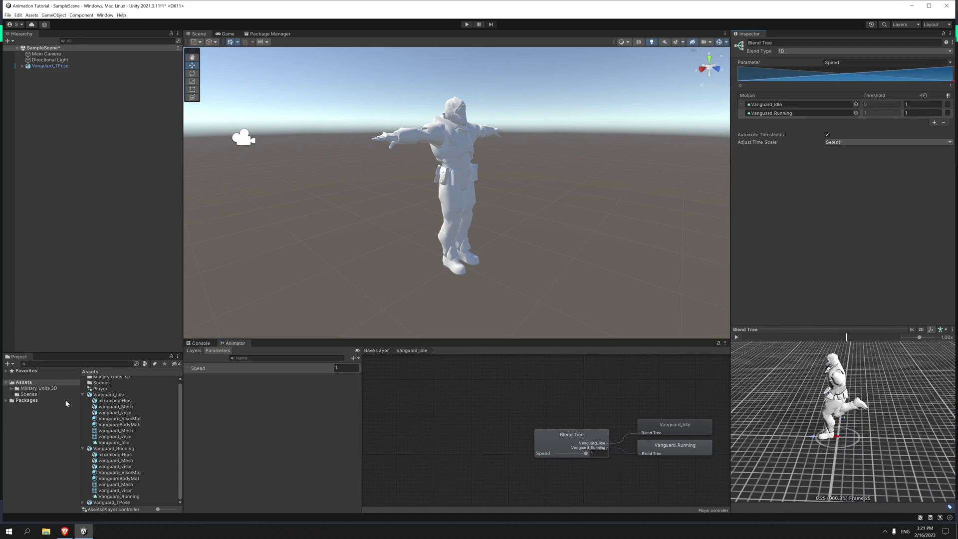
Add the Warrior_Humanoid prefab from Military Units 3D > Prefabs > Medieval to the scene.
{"action": "left_click", "coordinate": [52, 389]}
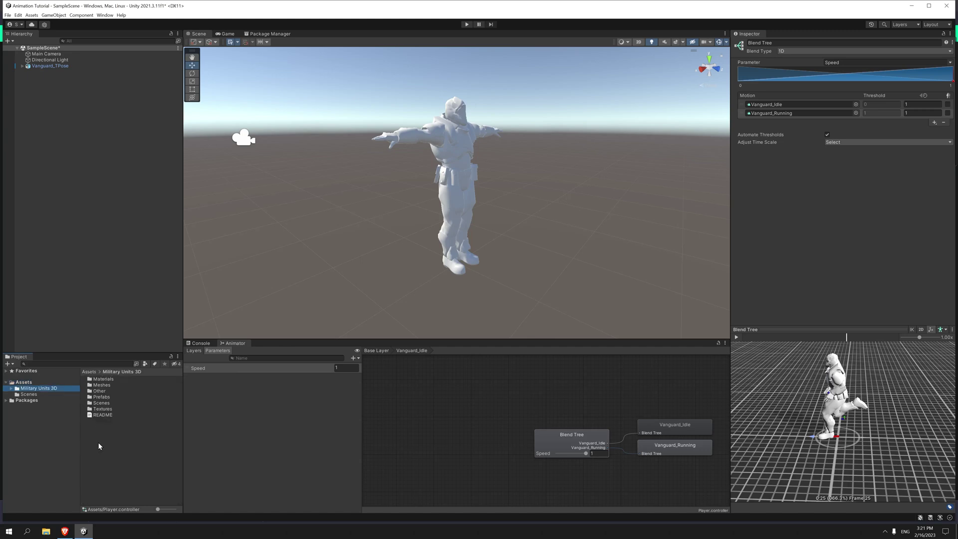
{"action": "double_click", "coordinate": [102, 397]}
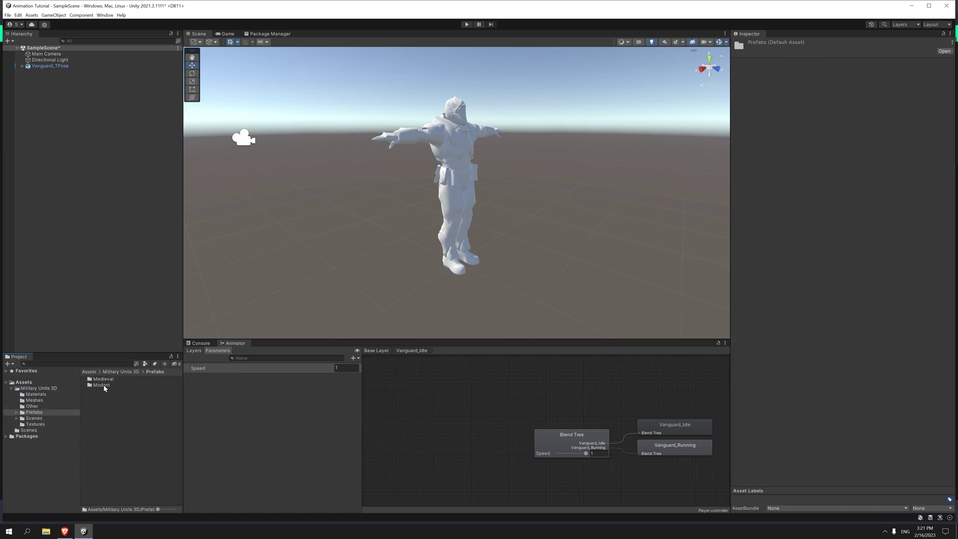
{"action": "double_click", "coordinate": [103, 379]}
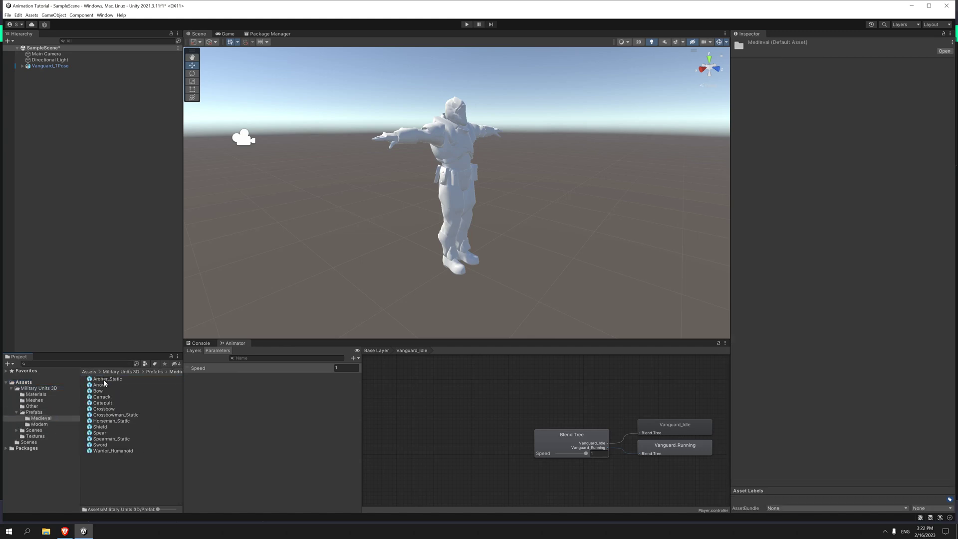
{"action": "left_click", "coordinate": [110, 451]}
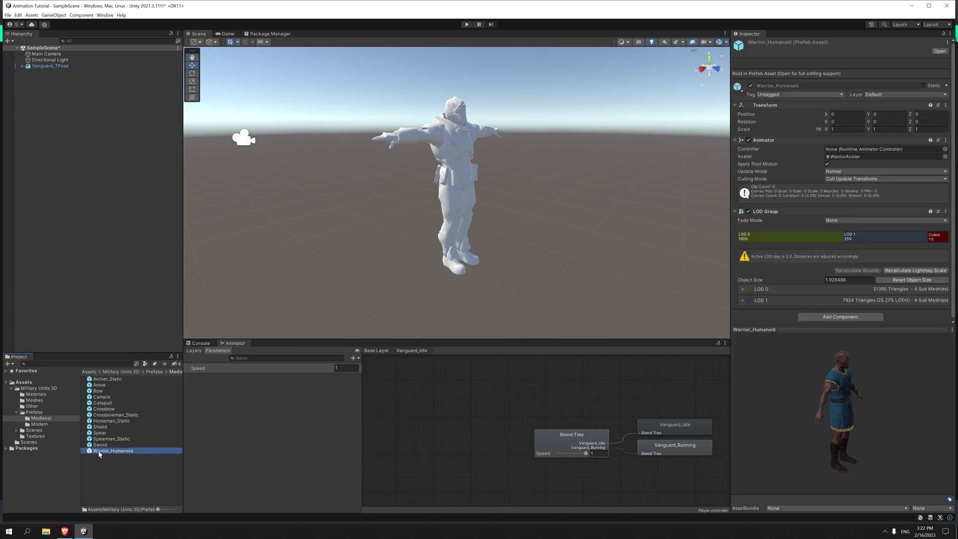
{"action": "left_click_drag", "start_coordinate": [823, 419], "coordinate": [799, 210]}
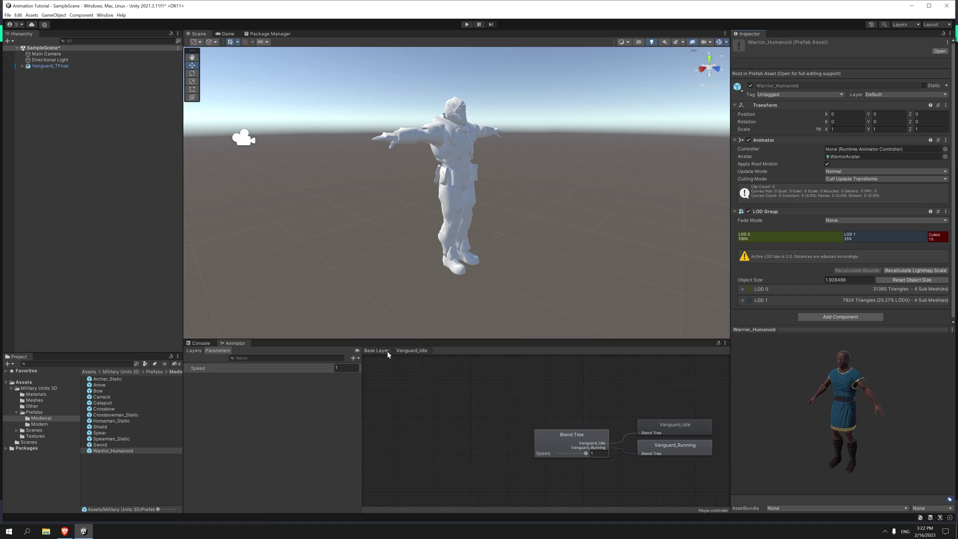
{"action": "left_click_drag", "start_coordinate": [122, 450], "coordinate": [95, 168]}
{"action": "left_click_drag", "start_coordinate": [235, 225], "coordinate": [374, 208], "text": "alt"}
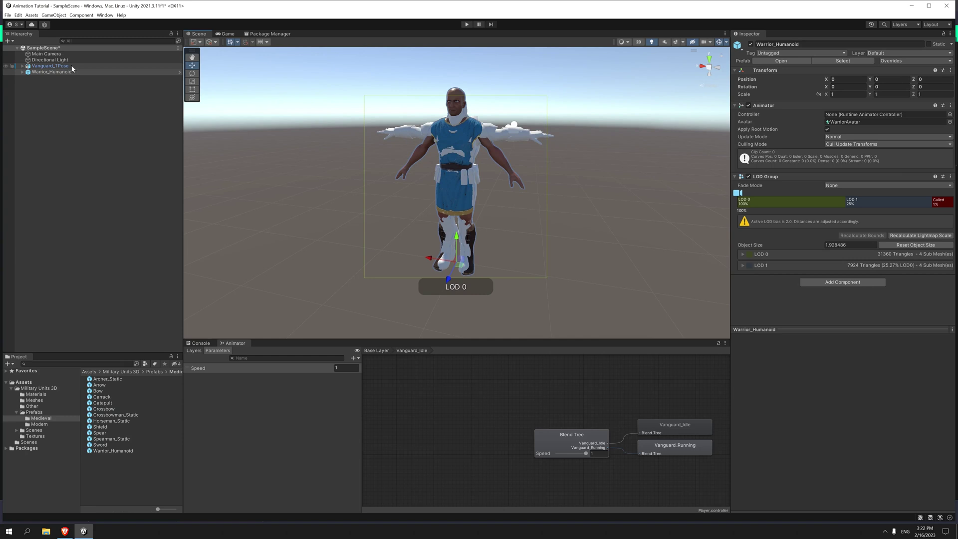
Deactivate Vanguard_TPose and assign the Player controller to Warrior_Humanoid's Animator.
{"action": "left_click", "coordinate": [50, 66]}
{"action": "left_click", "coordinate": [752, 45]}
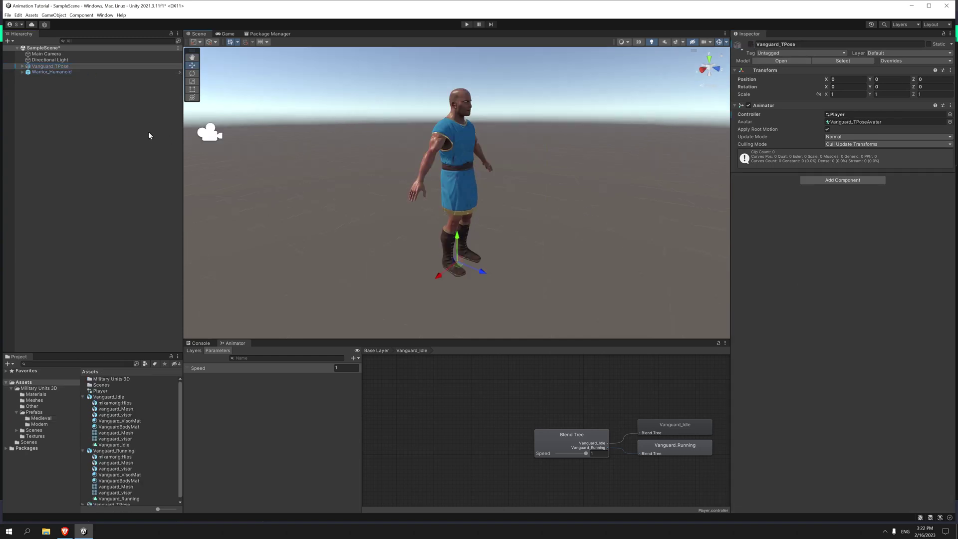
{"action": "left_click", "coordinate": [91, 72]}
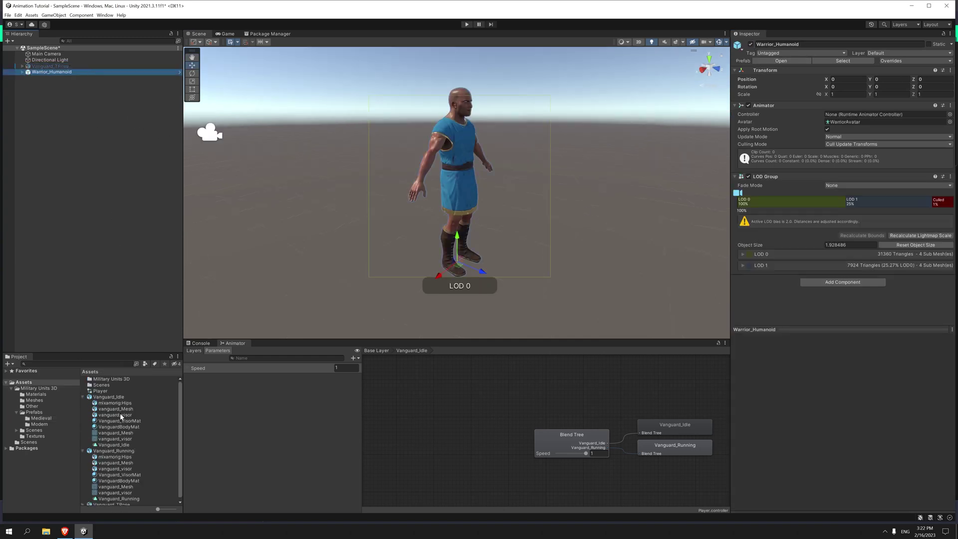
{"action": "left_click_drag", "start_coordinate": [100, 391], "coordinate": [878, 114]}
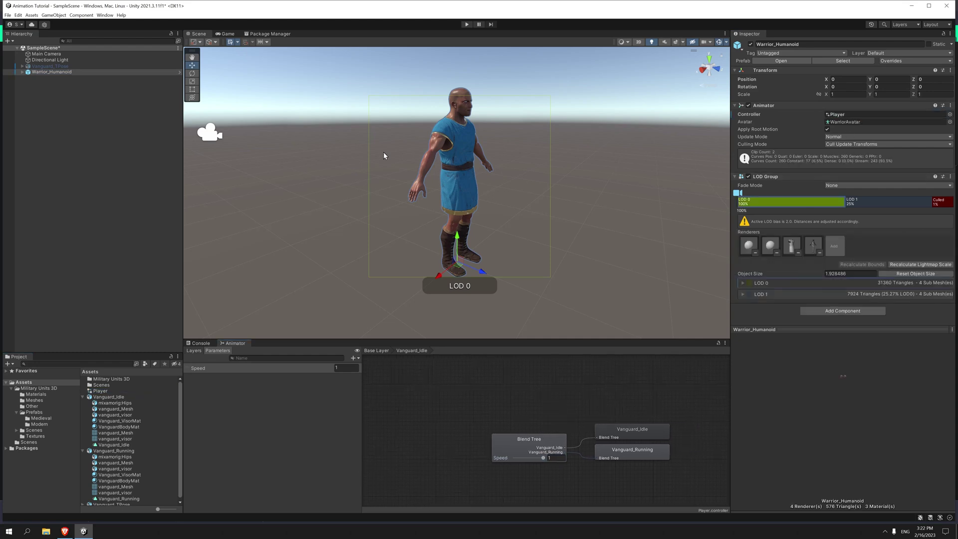
Align the Main Camera with a close-up scene view of the warrior.
{"action": "left_click", "coordinate": [228, 33]}
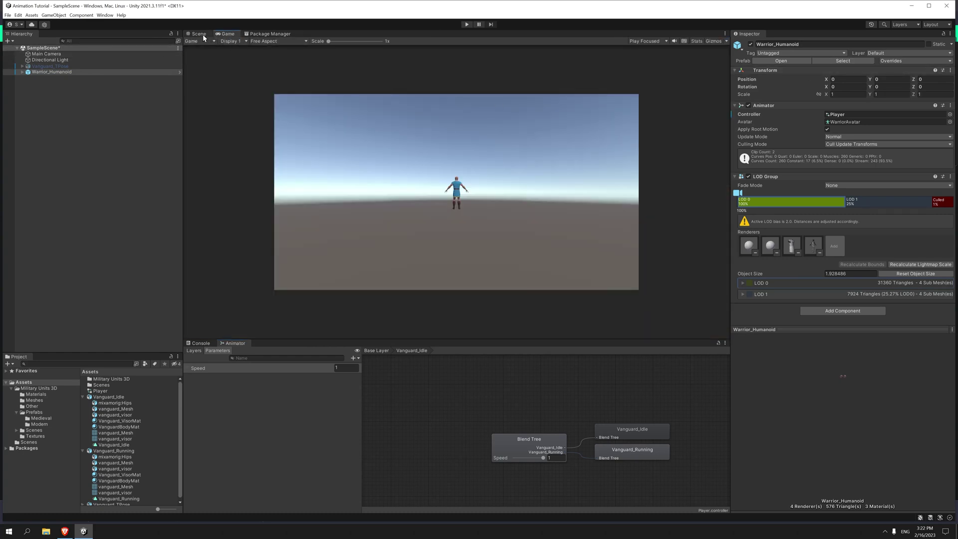
{"action": "key", "text": "ctrl+1"}
{"action": "left_click", "coordinate": [100, 54]}
{"action": "left_click_drag", "start_coordinate": [358, 147], "coordinate": [494, 163], "text": "alt"}
{"action": "key", "text": "ctrl+shift+f"}
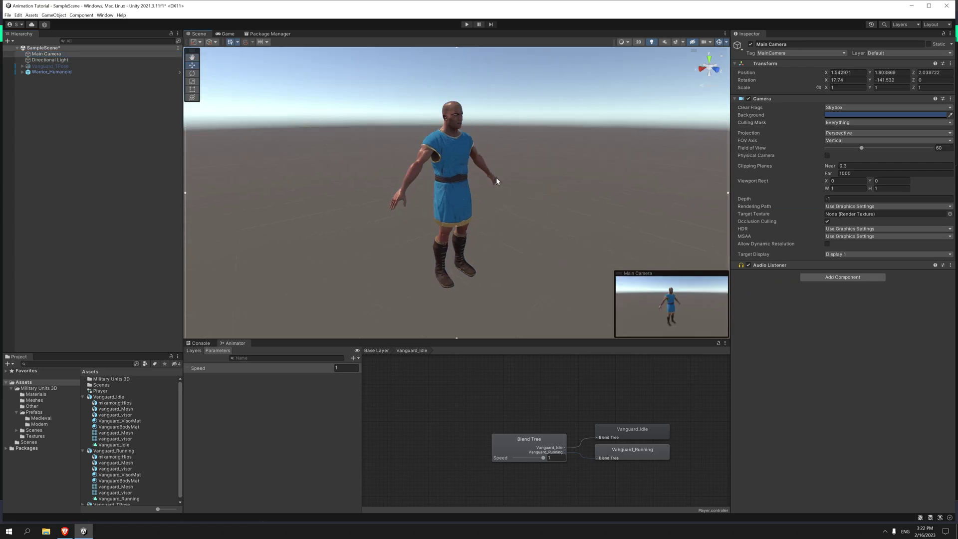
{"action": "left_click", "coordinate": [228, 33]}
Test the warrior in Play mode, switching Speed between 0 and running, then stop Play.
{"action": "left_click", "coordinate": [466, 24]}
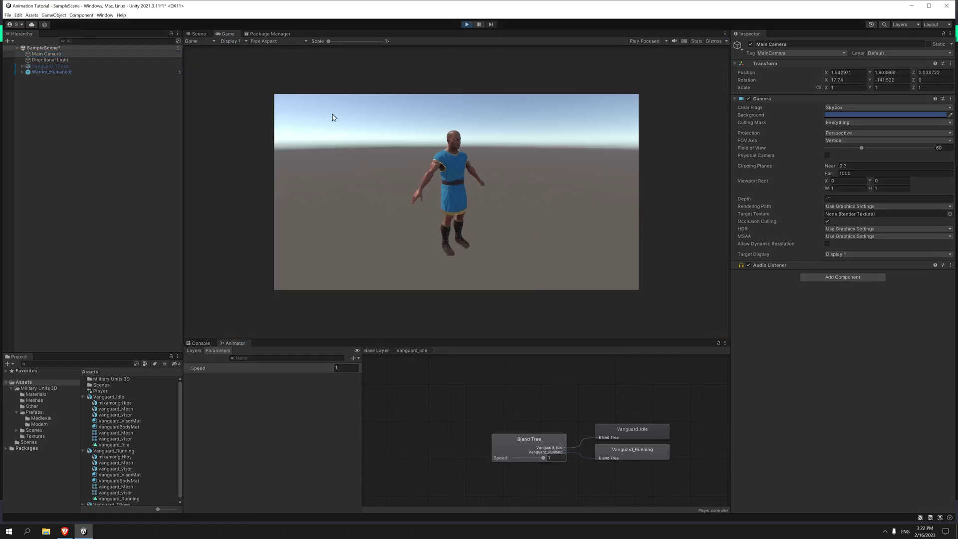
{"action": "left_click", "coordinate": [279, 42]}
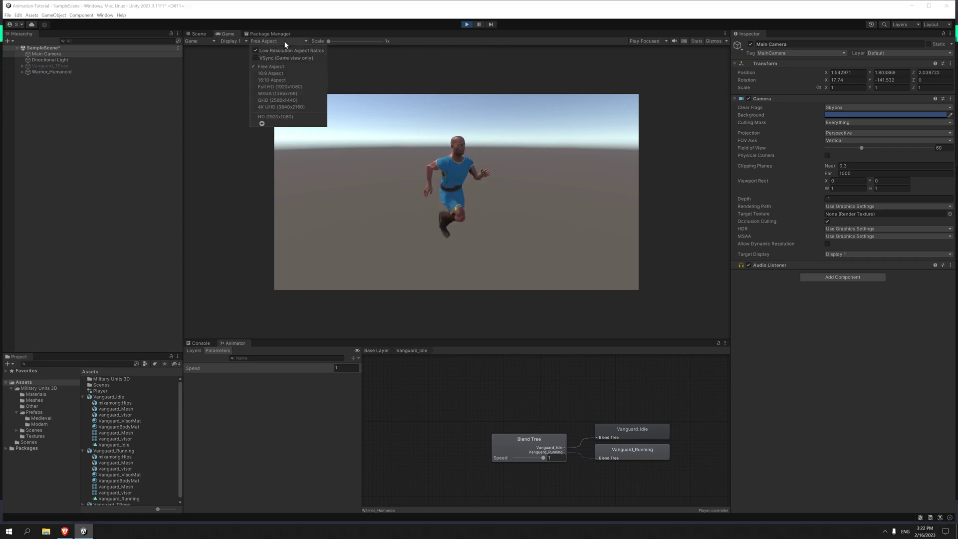
{"action": "left_click", "coordinate": [266, 52]}
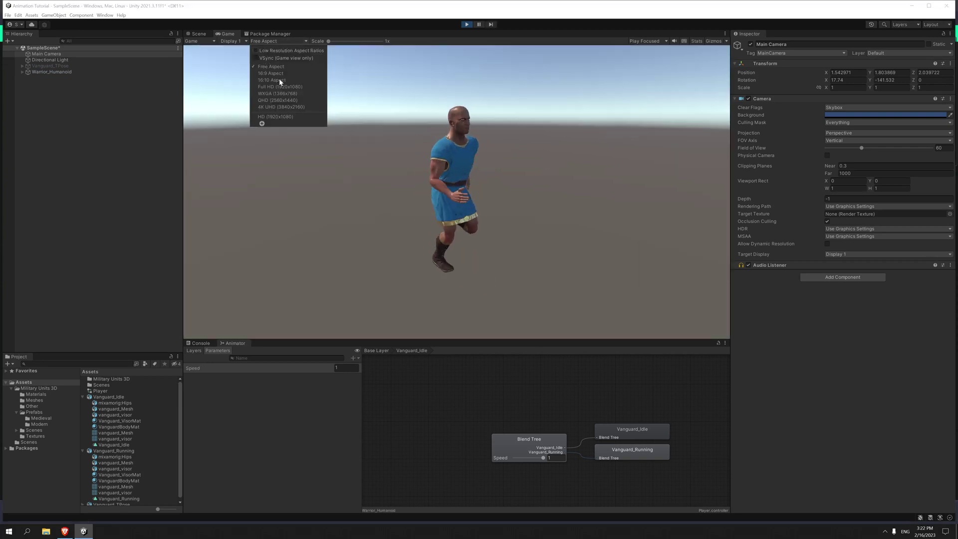
{"action": "left_click", "coordinate": [421, 198]}
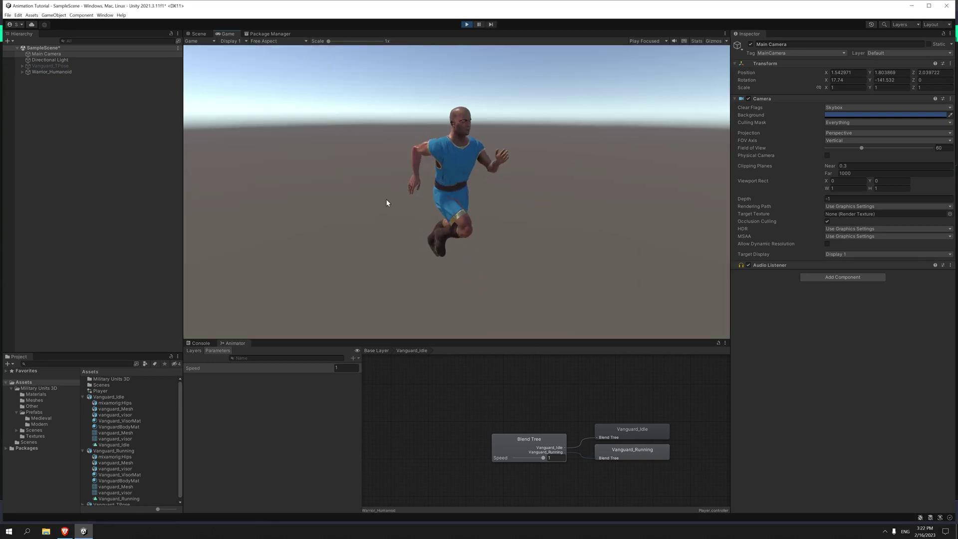
{"action": "left_click", "coordinate": [353, 369]}
{"action": "type", "text": "0.47"}
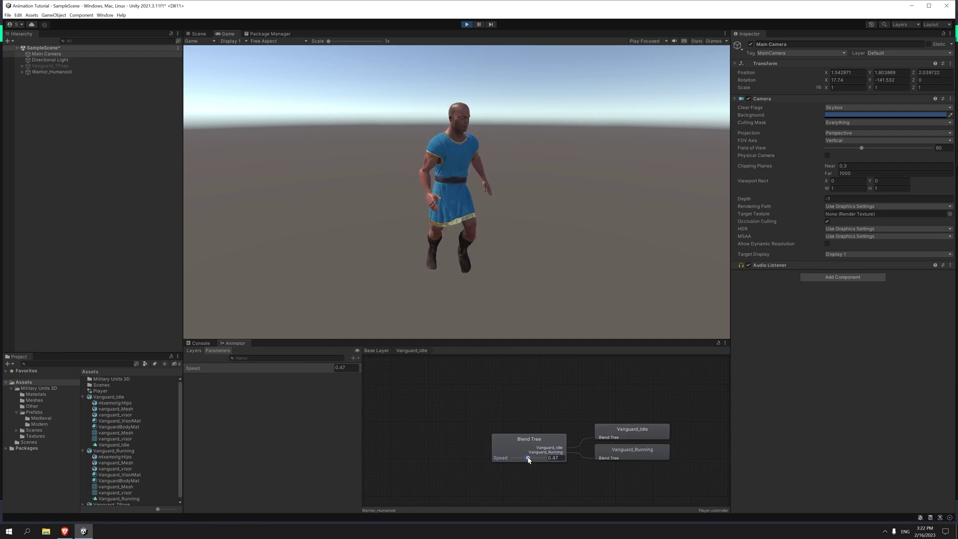
{"action": "mouse_move", "coordinate": [529, 460]}
{"action": "left_mouse_down"}
{"action": "mouse_move", "coordinate": [545, 458]}
{"action": "mouse_move", "coordinate": [489, 463]}
{"action": "mouse_move", "coordinate": [589, 462]}
{"action": "mouse_move", "coordinate": [514, 459]}
{"action": "left_mouse_up"}
{"action": "left_click", "coordinate": [464, 23]}
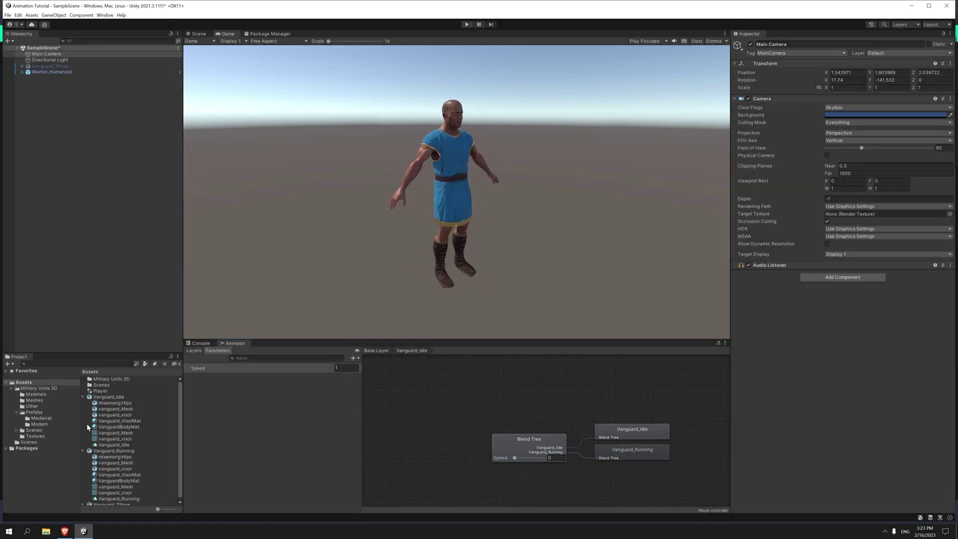
{"action": "left_click", "coordinate": [42, 418]}
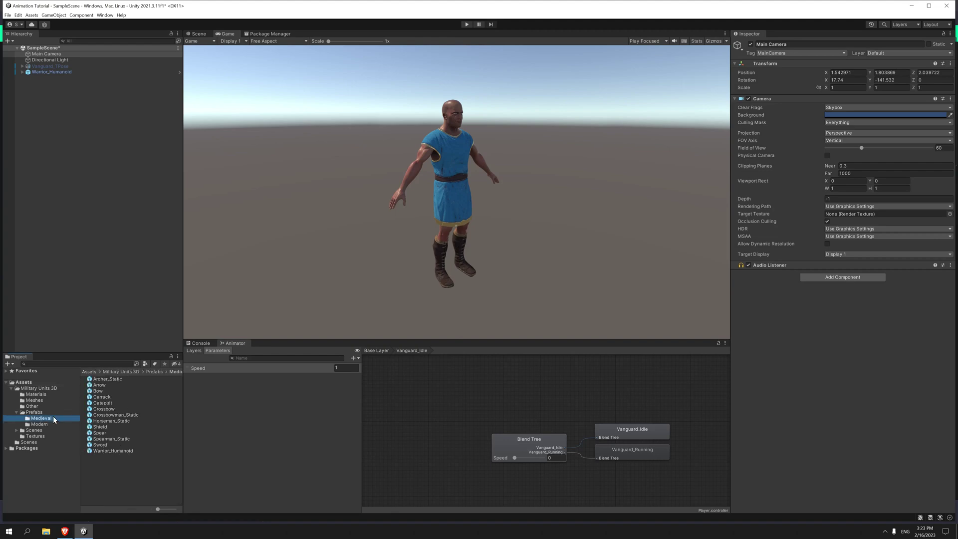